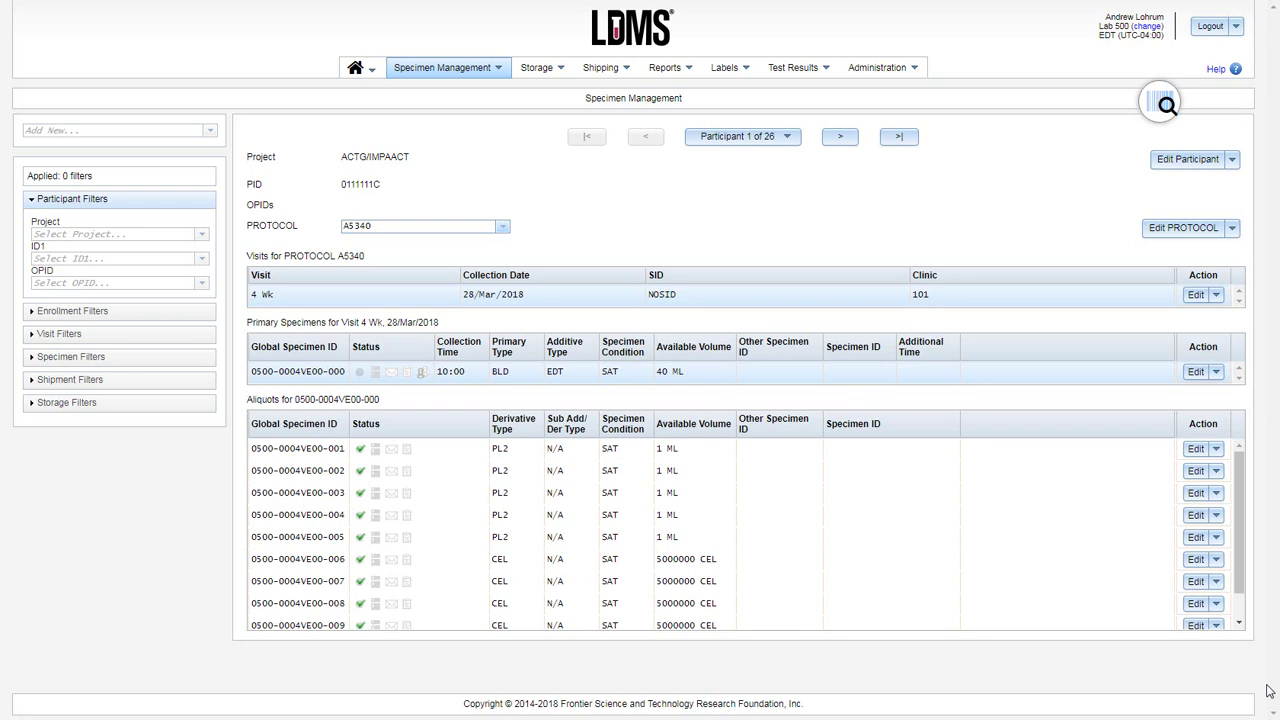
# Step: Check the label-printing options for the first aliquot, the primary specimen and the 4 Wk visit under protocol A5340
pyautogui.click(1219, 452)
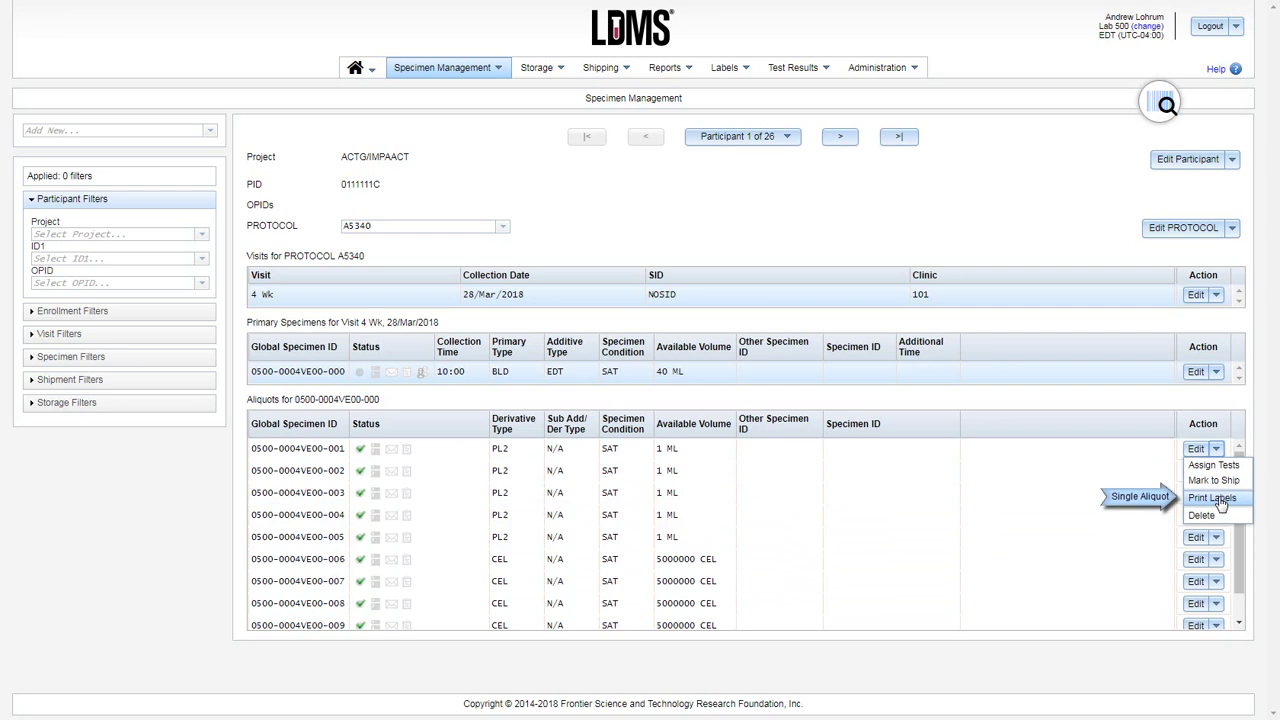
pyautogui.click(1218, 373)
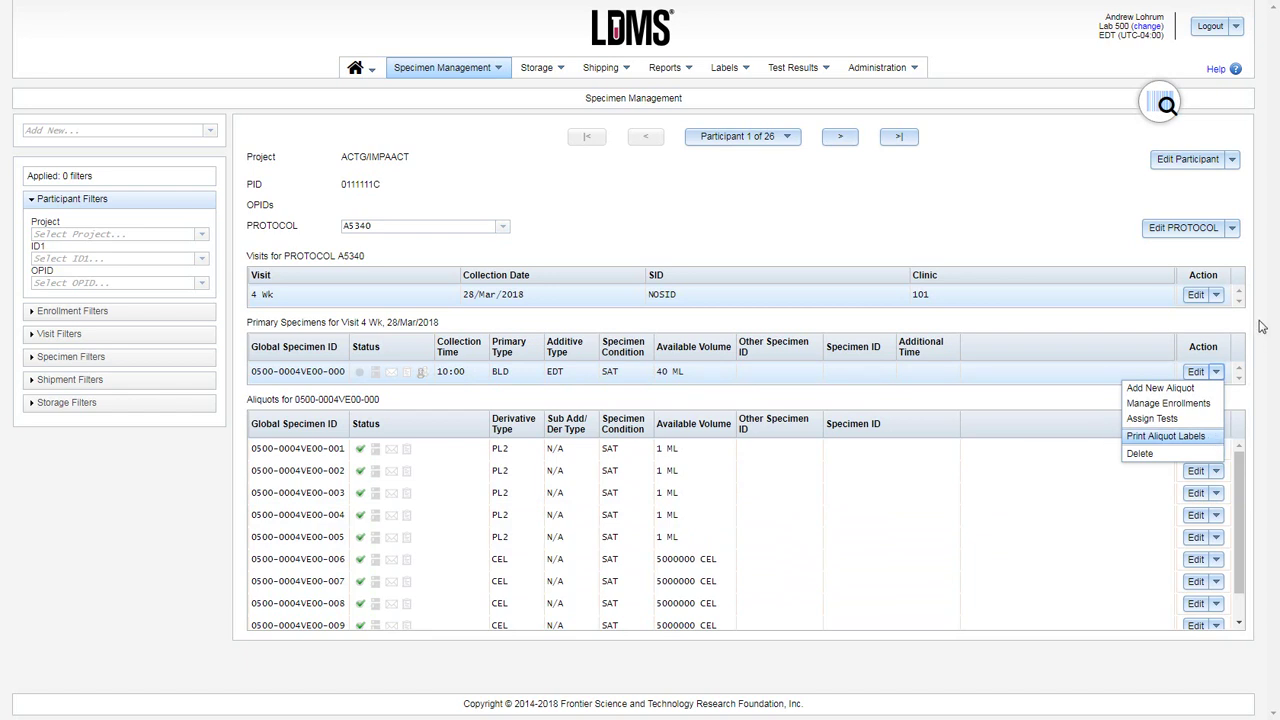
pyautogui.click(1216, 295)
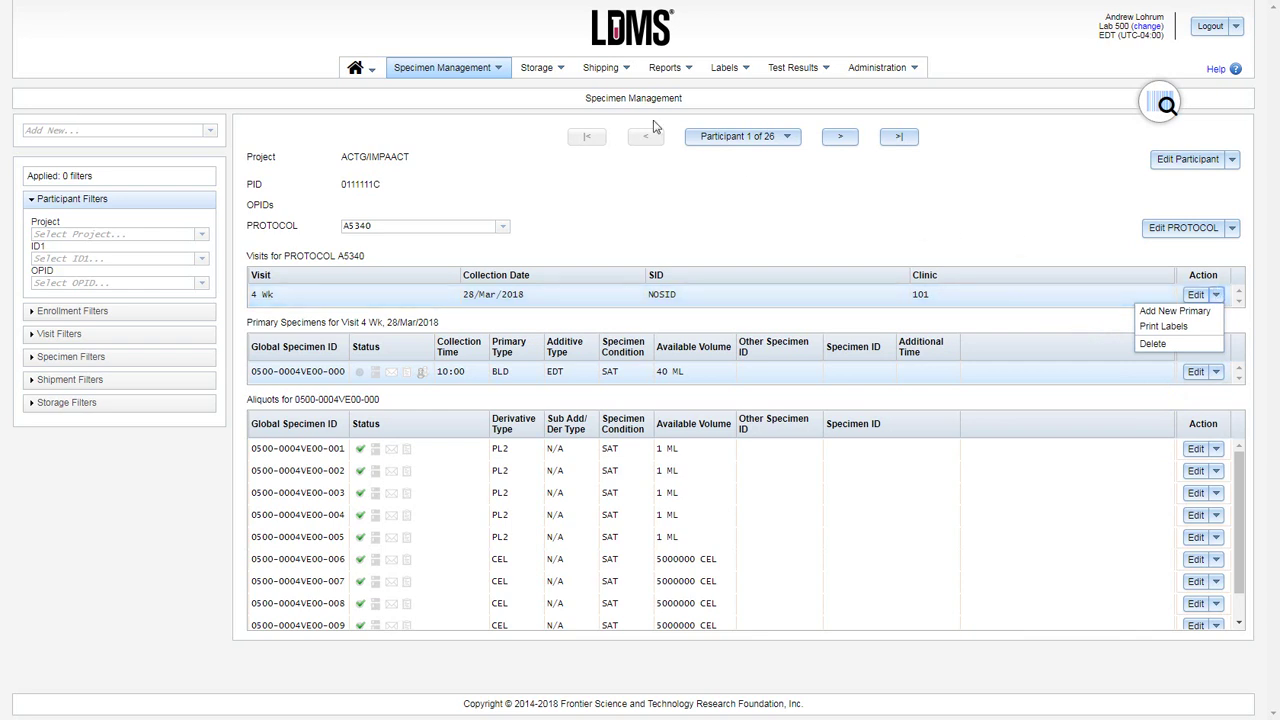
# Step: Open the stored samples and expand Freezer 1 down to the specimens in the VTN 998 CEL container
pyautogui.click(542, 69)
pyautogui.click(547, 88)
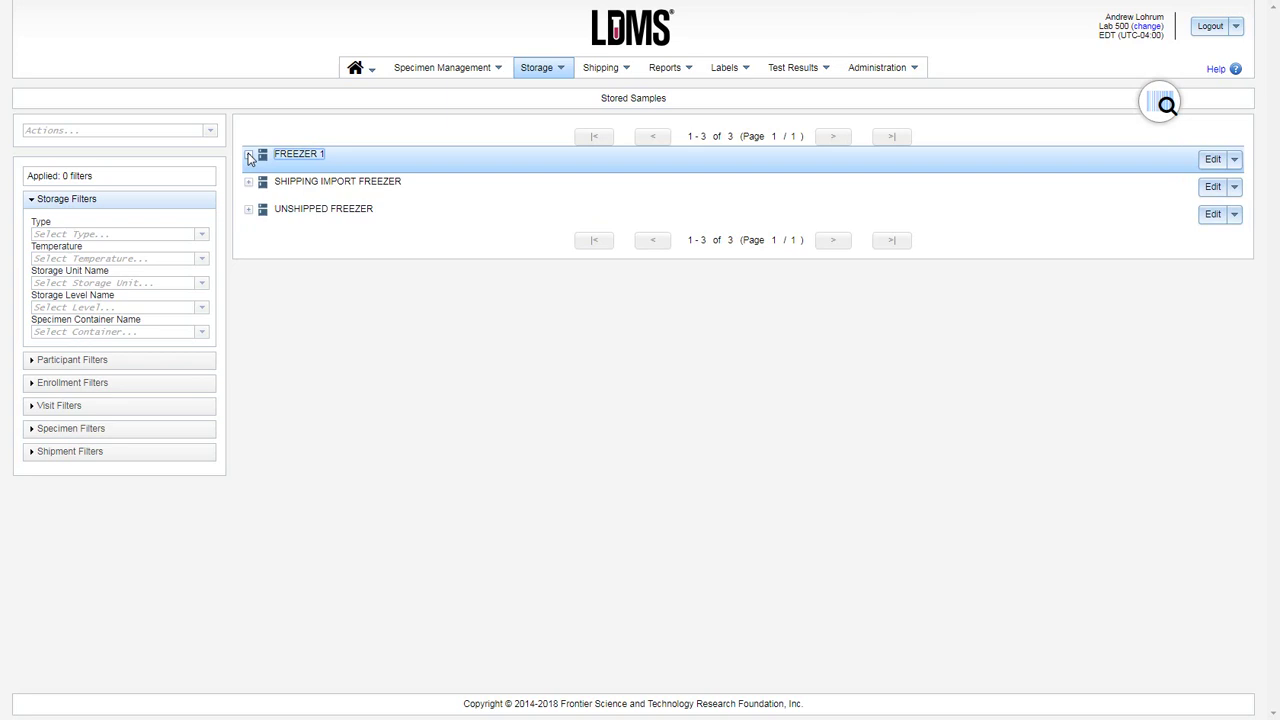
pyautogui.click(249, 159)
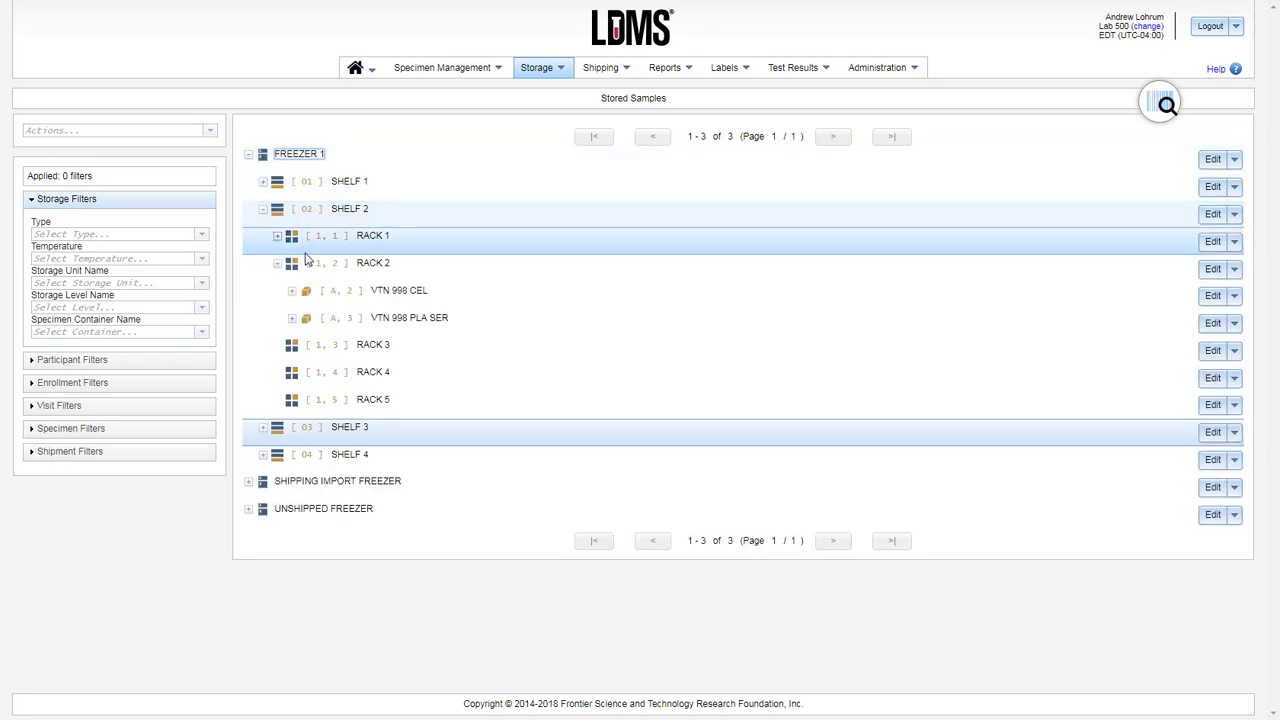
pyautogui.click(293, 292)
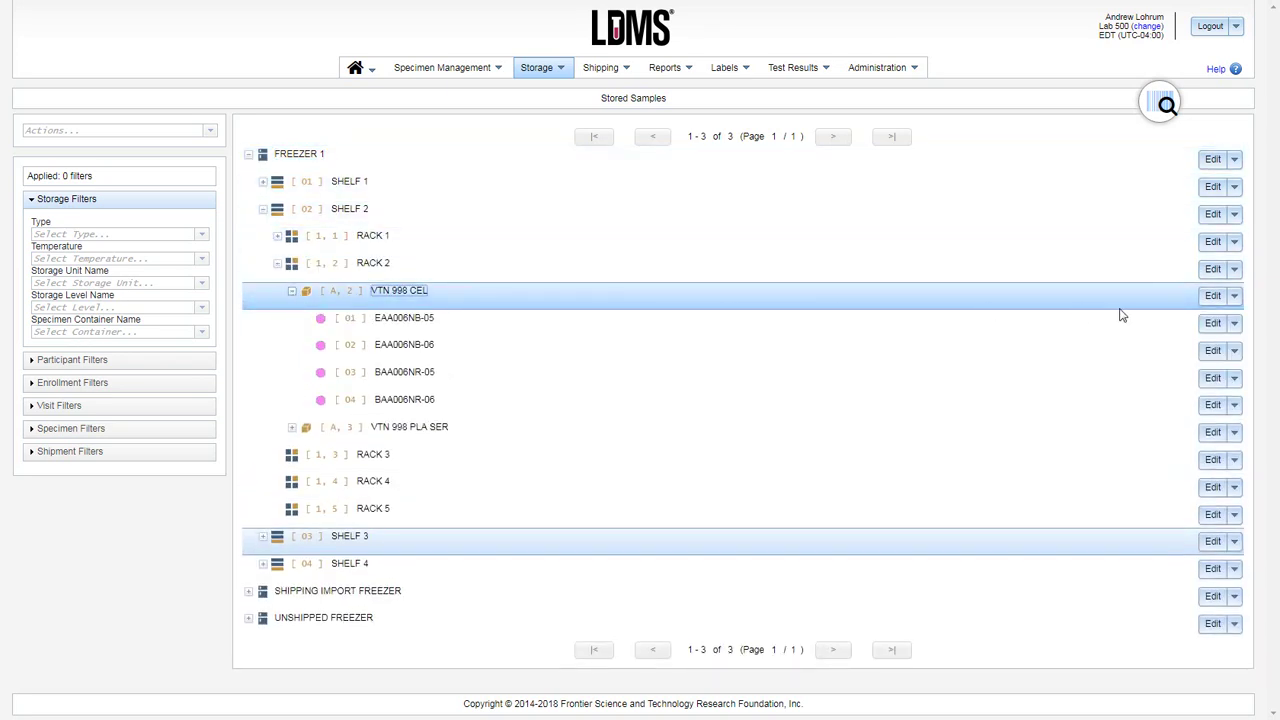
# Step: Check the label-printing options for specimen EAA006NB-05, its VTN 998 CEL container, Rack 2, Shelf 2 and Freezer 1
pyautogui.click(1236, 326)
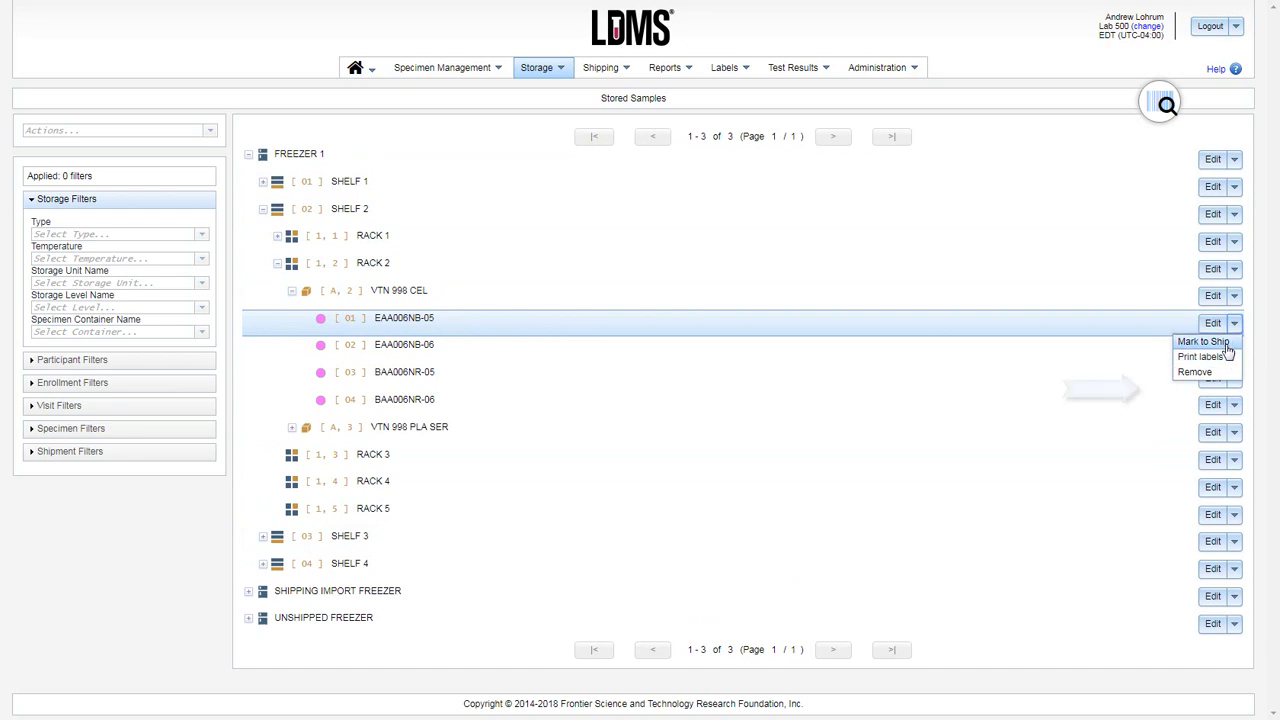
pyautogui.click(1236, 298)
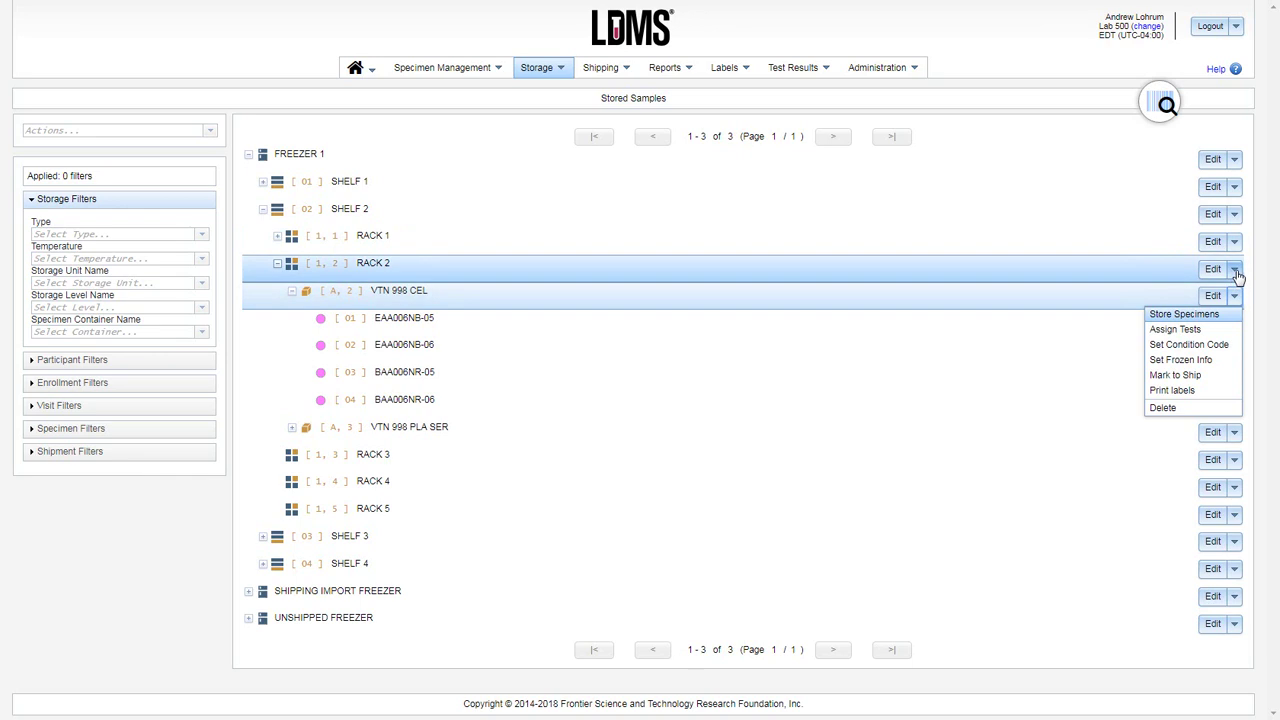
pyautogui.click(1236, 271)
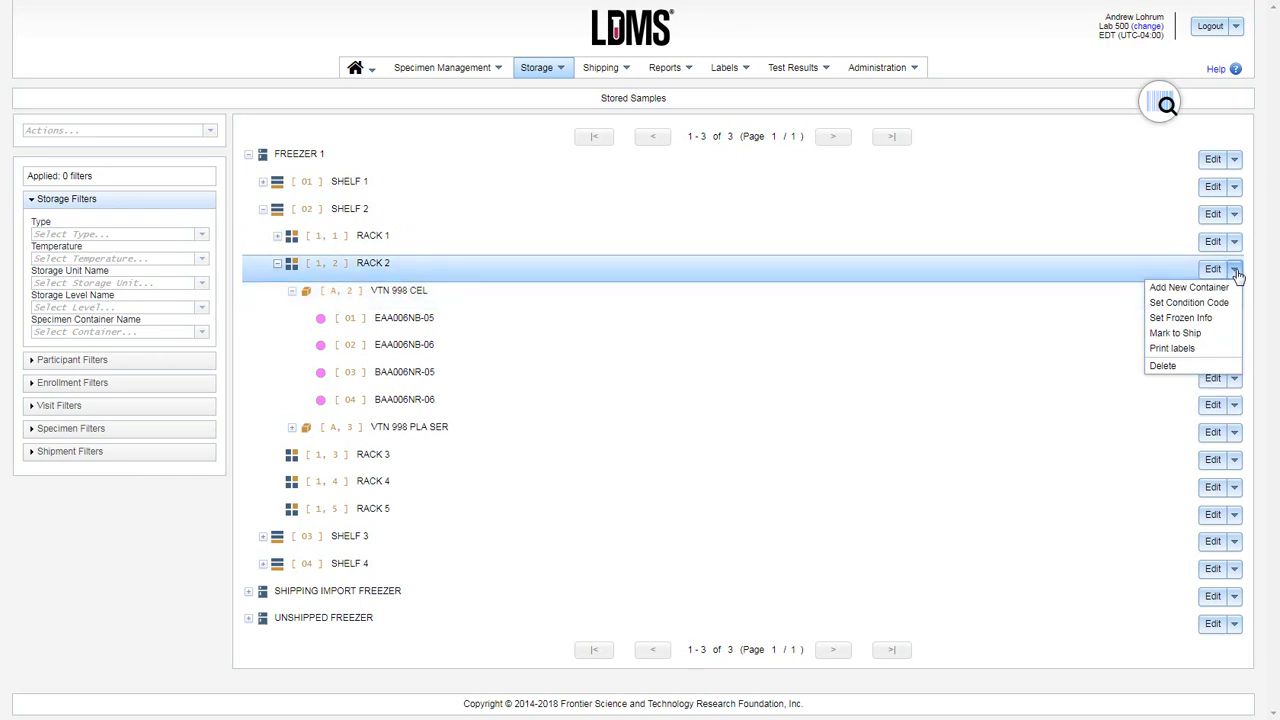
pyautogui.click(1236, 216)
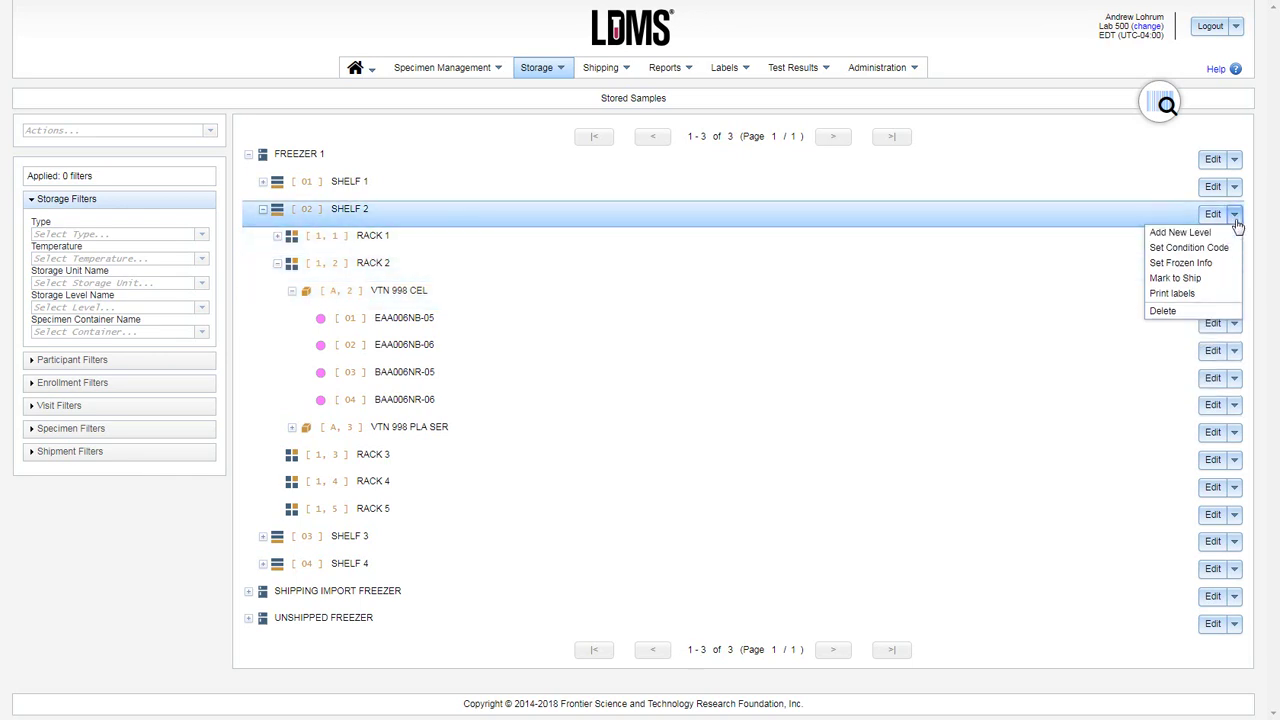
pyautogui.click(1236, 161)
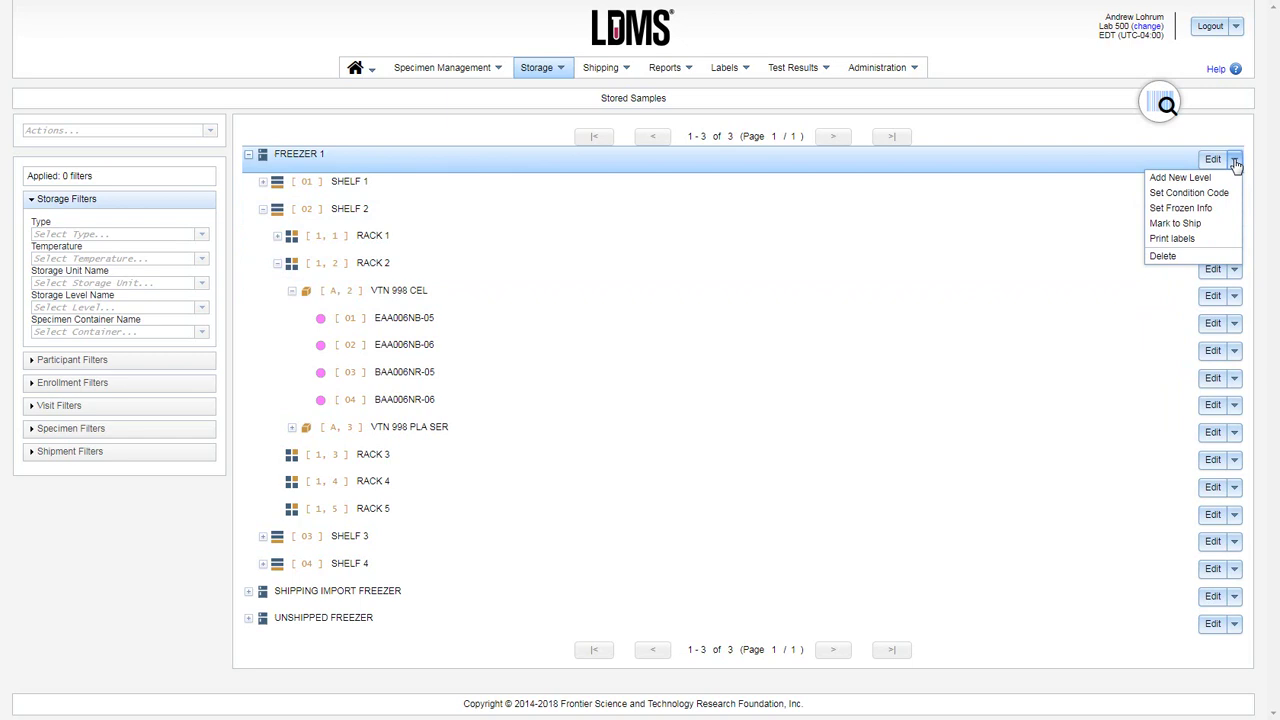
# Step: Open the shipment history and check the actions available for shipment 26
pyautogui.click(602, 70)
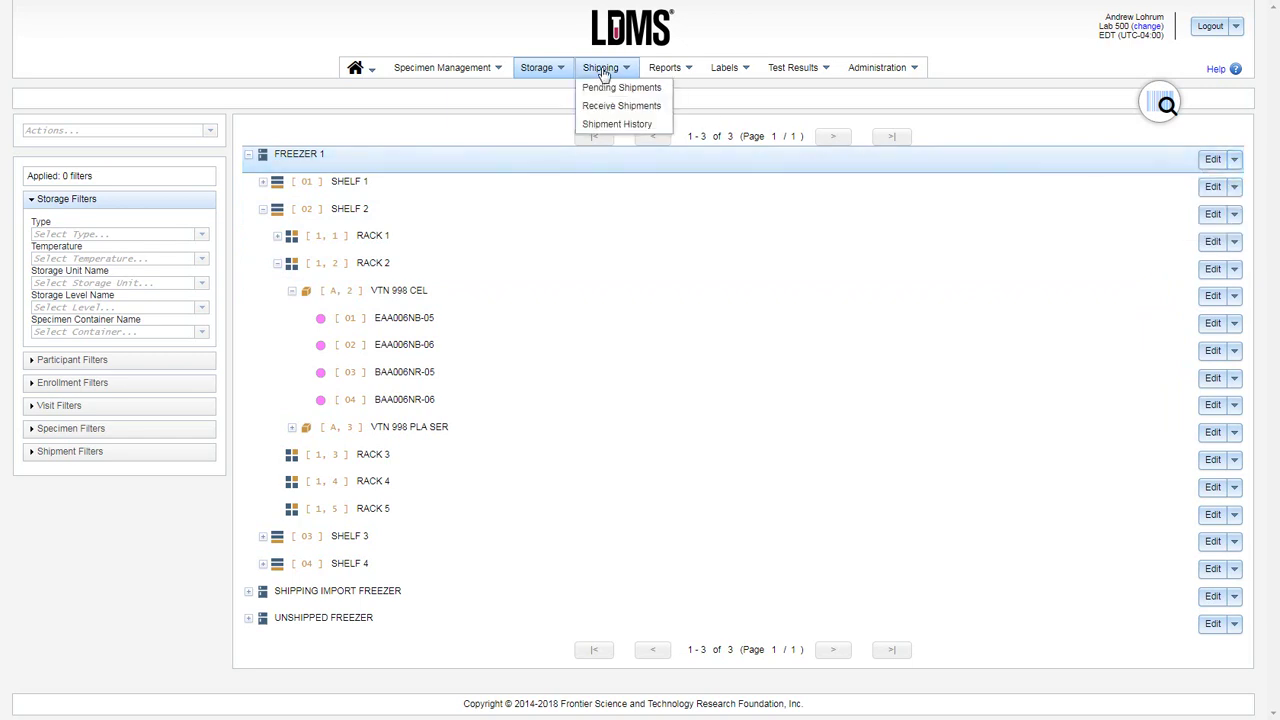
pyautogui.click(605, 130)
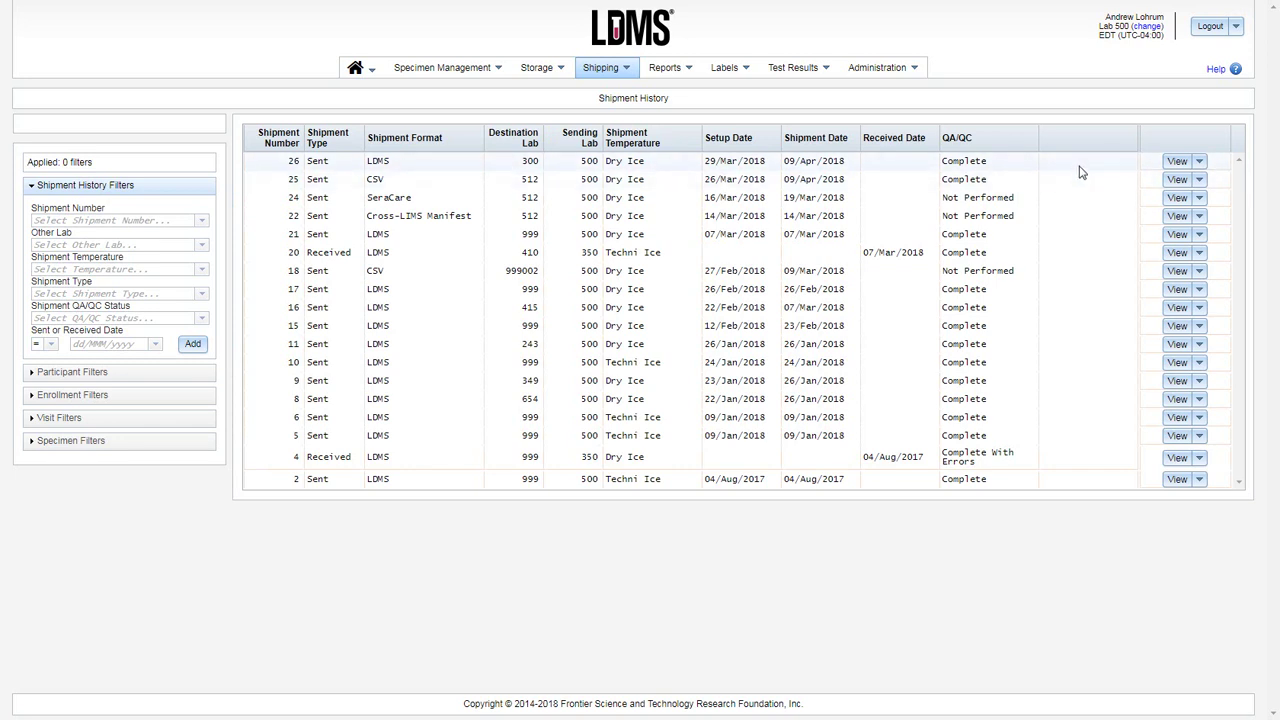
pyautogui.click(1200, 162)
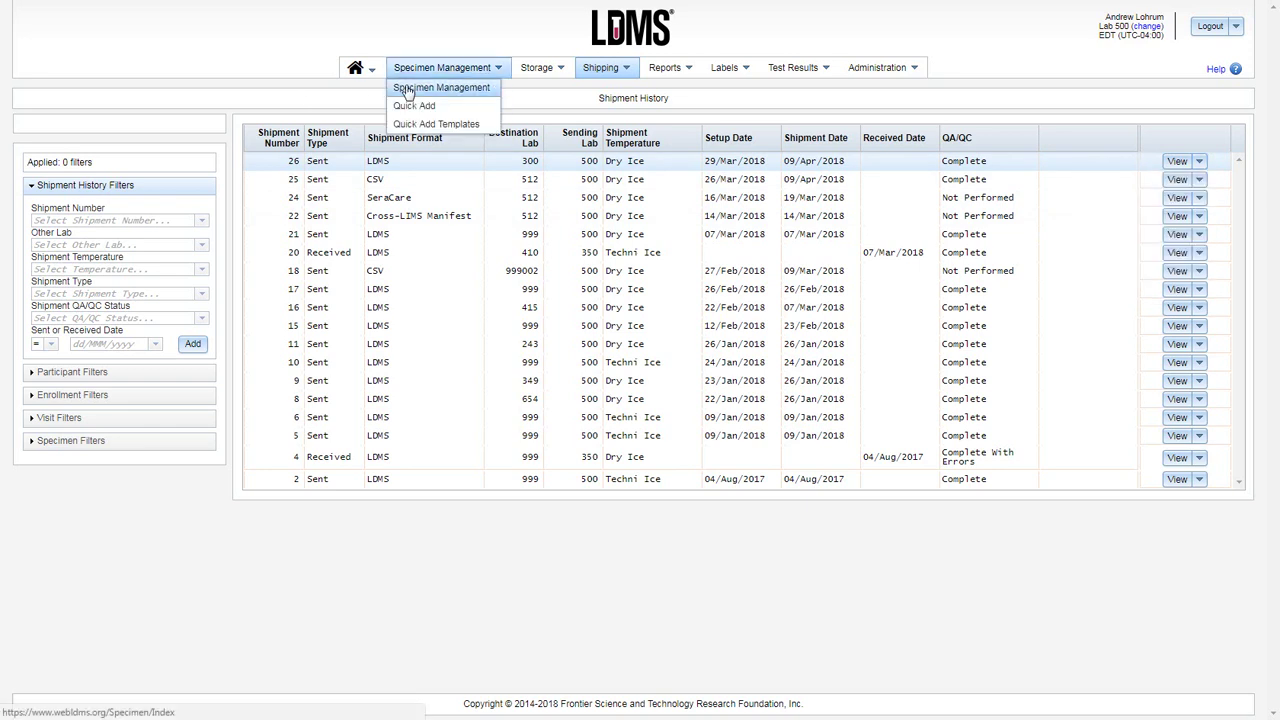
# Step: In Specimen Management, filter the visits to those with a collection date equal to 30/Mar/2018
pyautogui.click(407, 90)
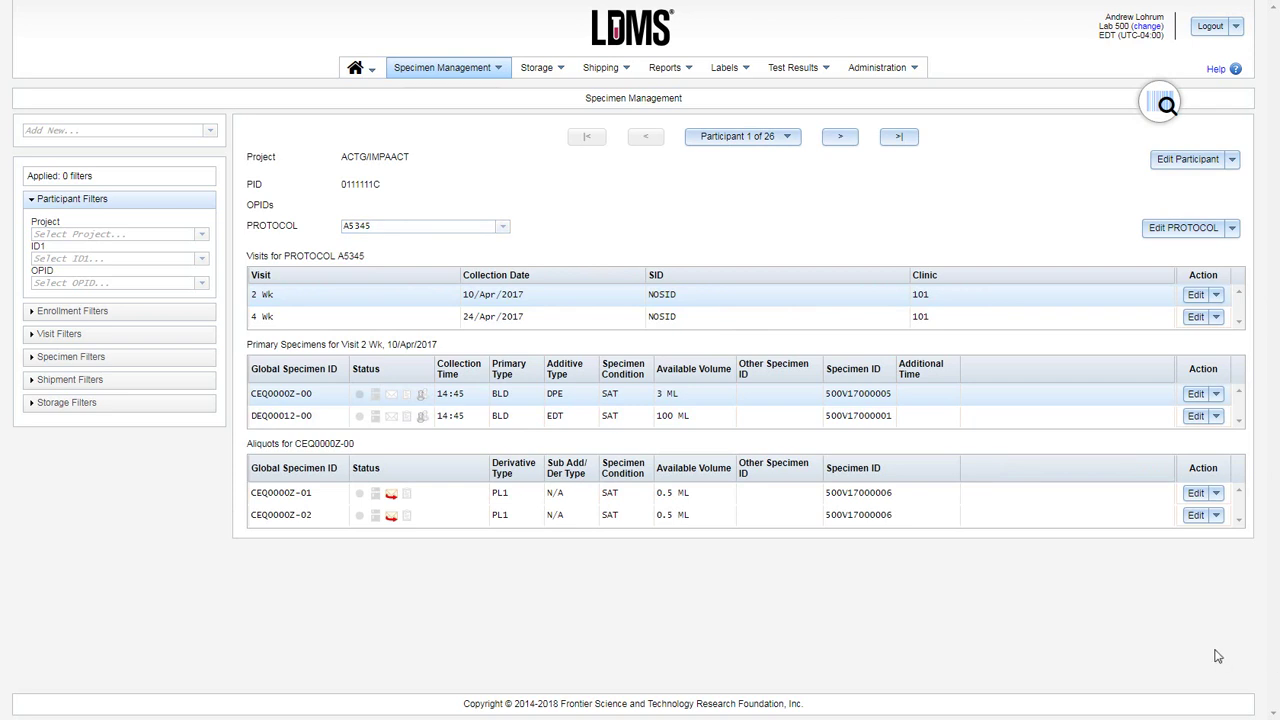
pyautogui.click(186, 336)
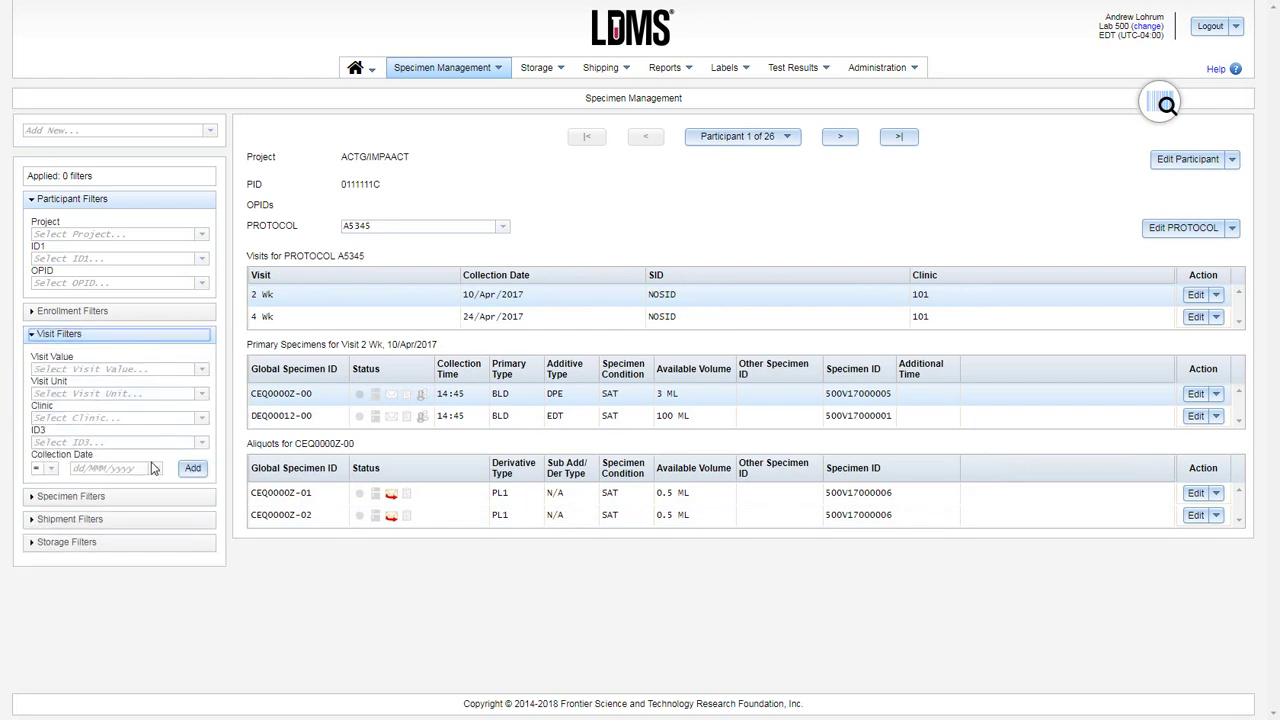
pyautogui.click(164, 499)
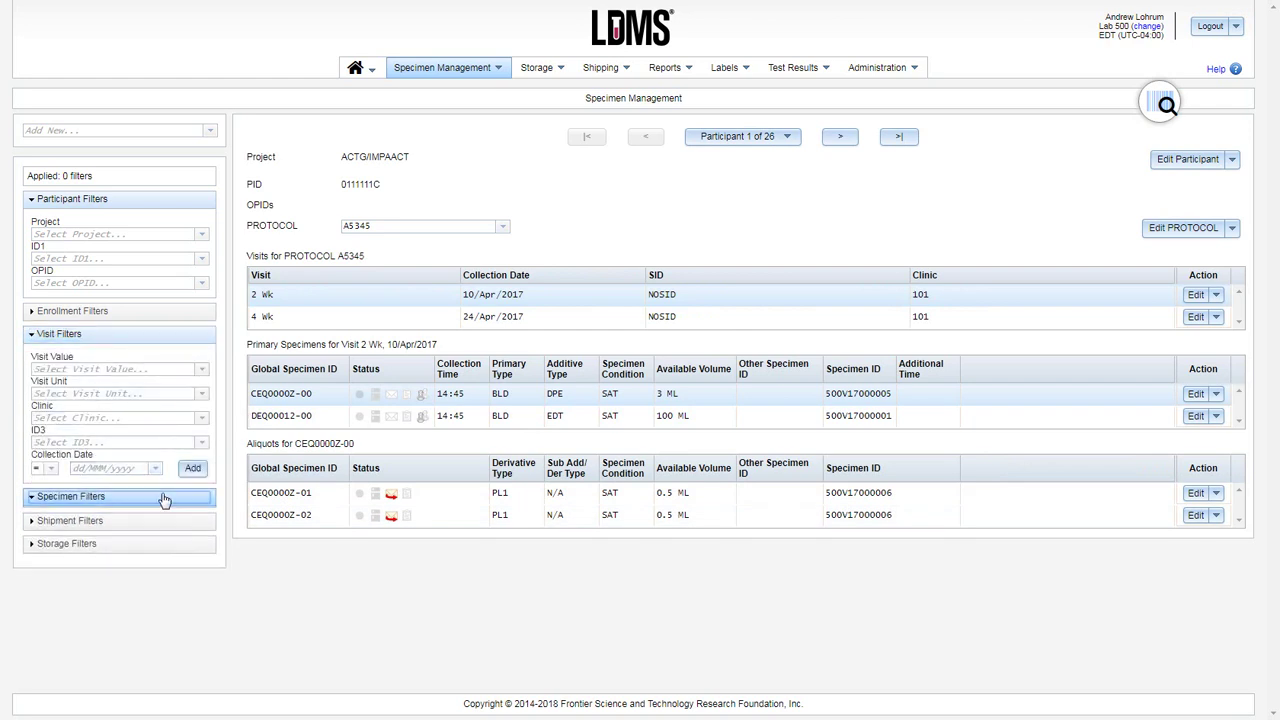
pyautogui.scroll(-5, 165, 500)
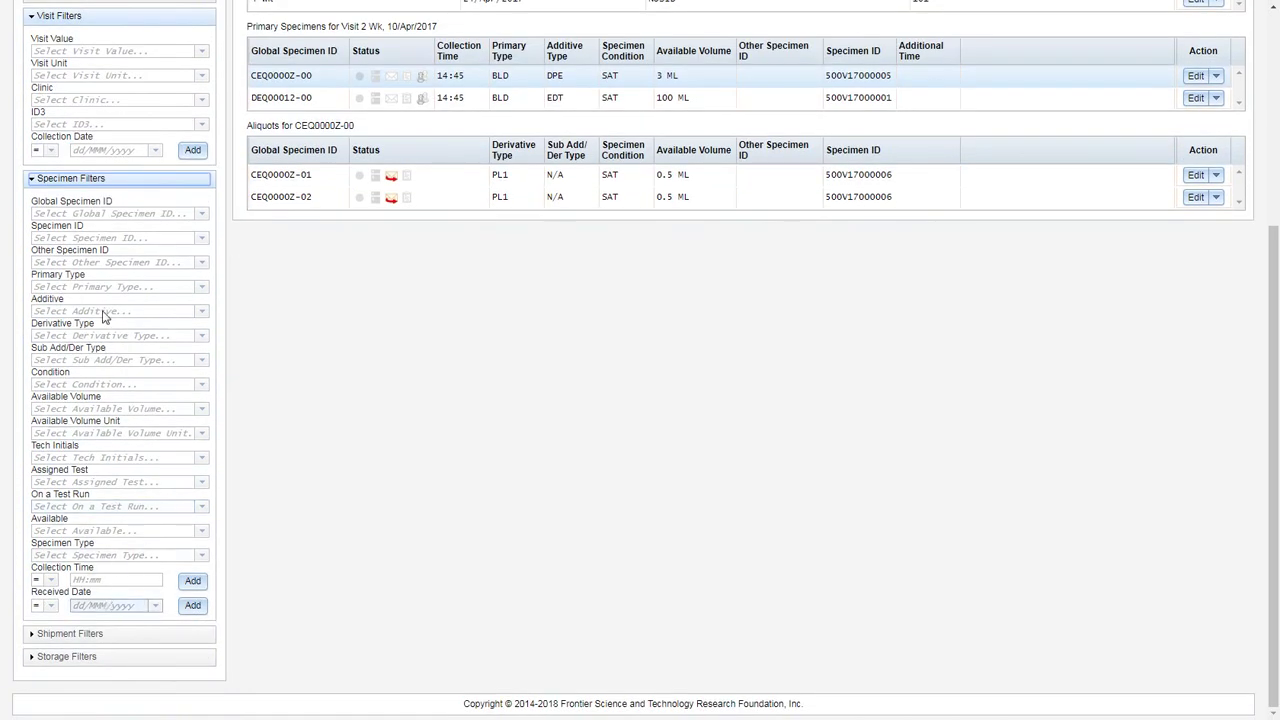
pyautogui.click(156, 153)
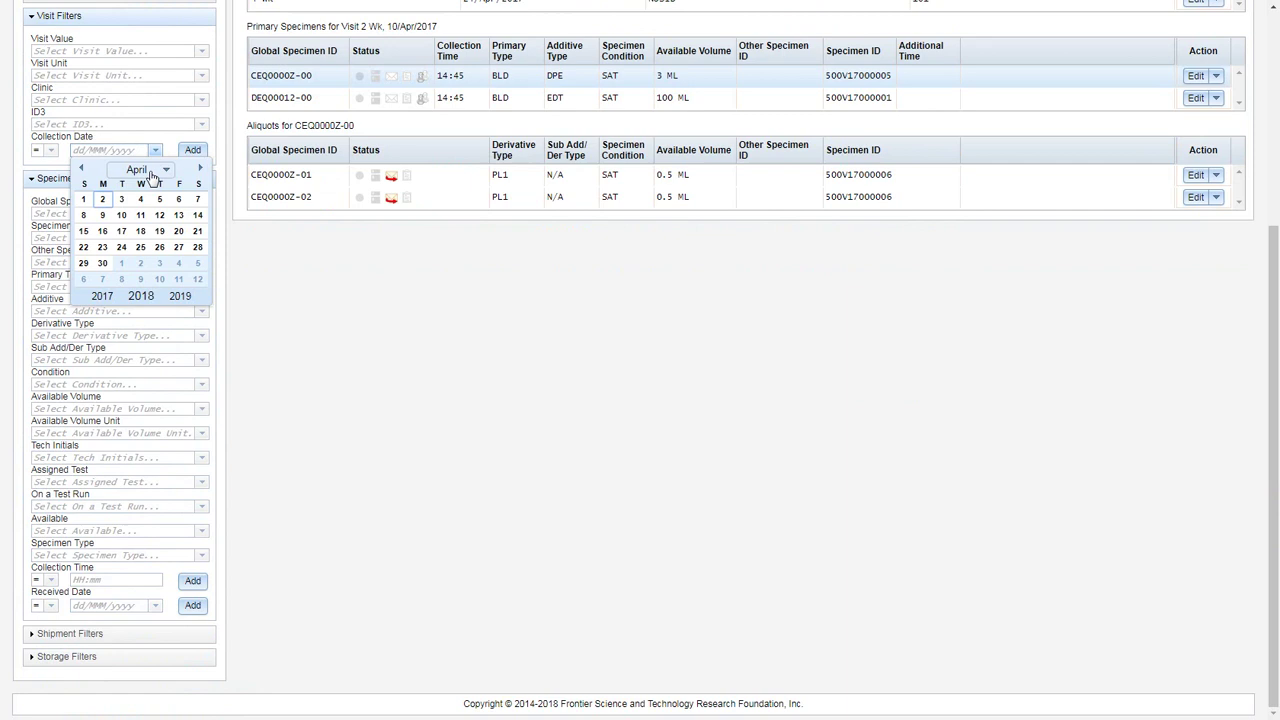
pyautogui.click(83, 170)
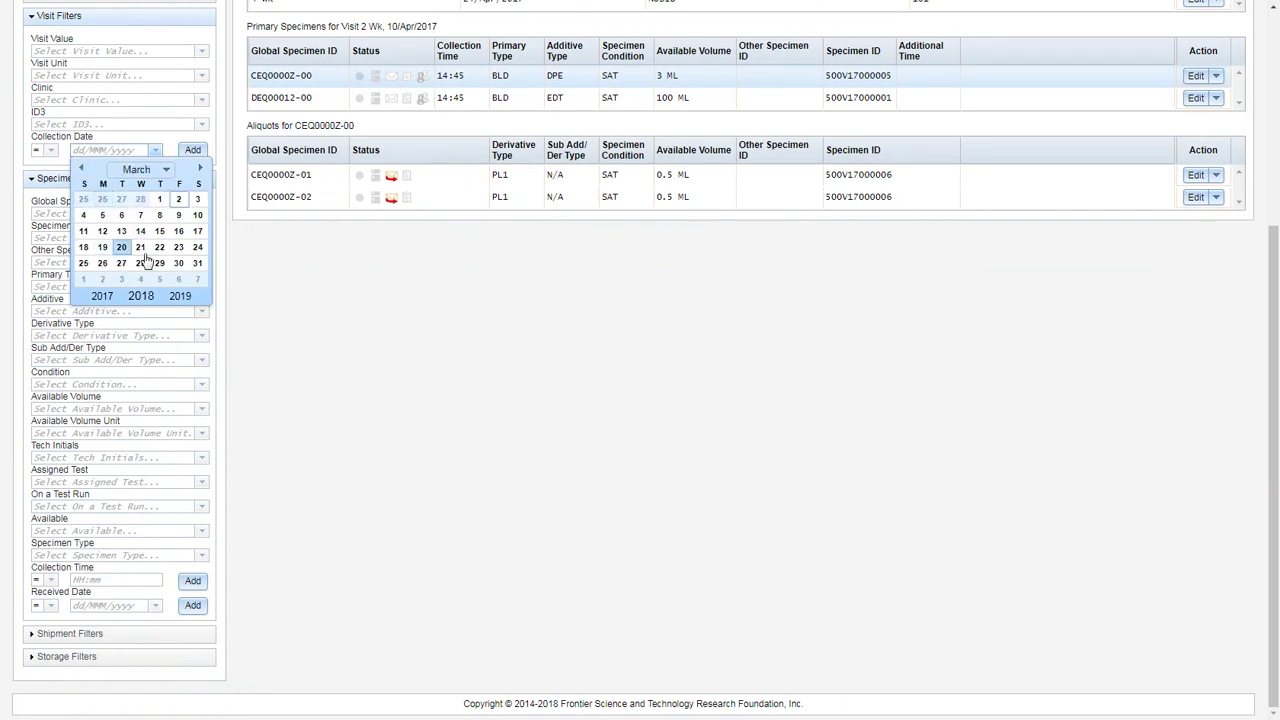
pyautogui.click(178, 263)
pyautogui.click(192, 150)
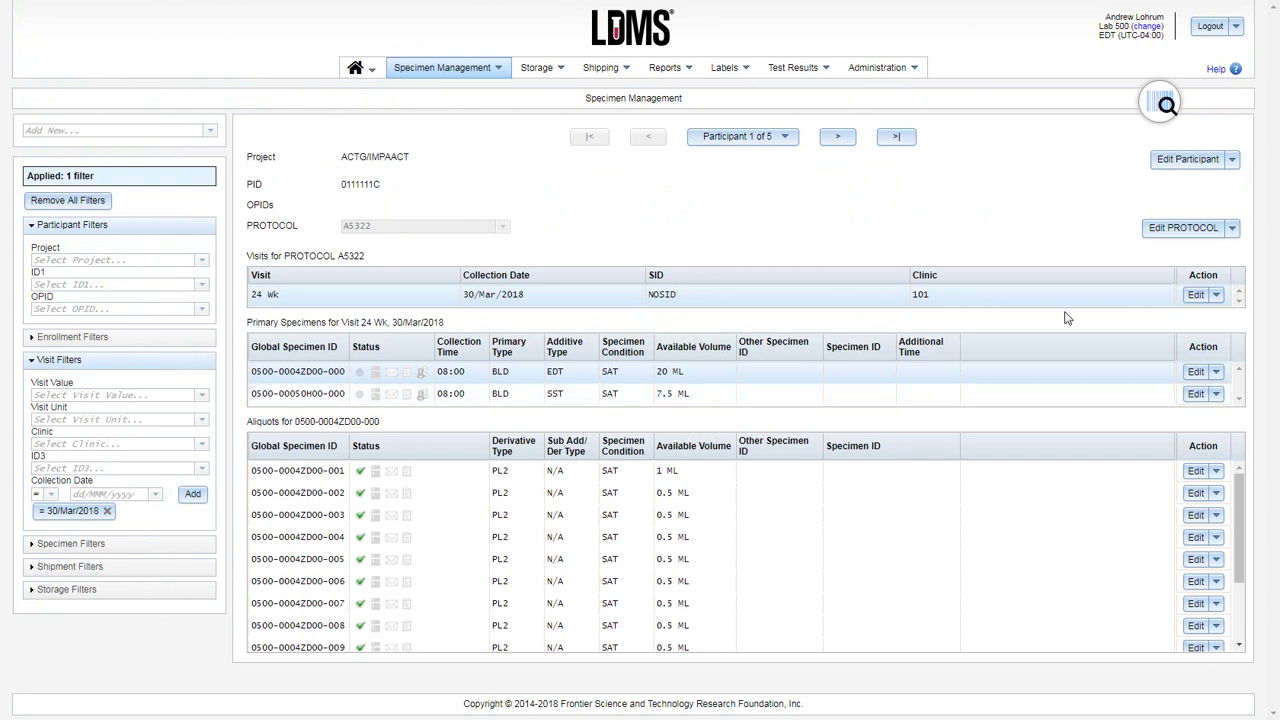
# Step: Generate labels for the 24 Wk visit in ACTG Spec Barcode format at Barcode Label 19 size, and close the label setup
pyautogui.click(1218, 296)
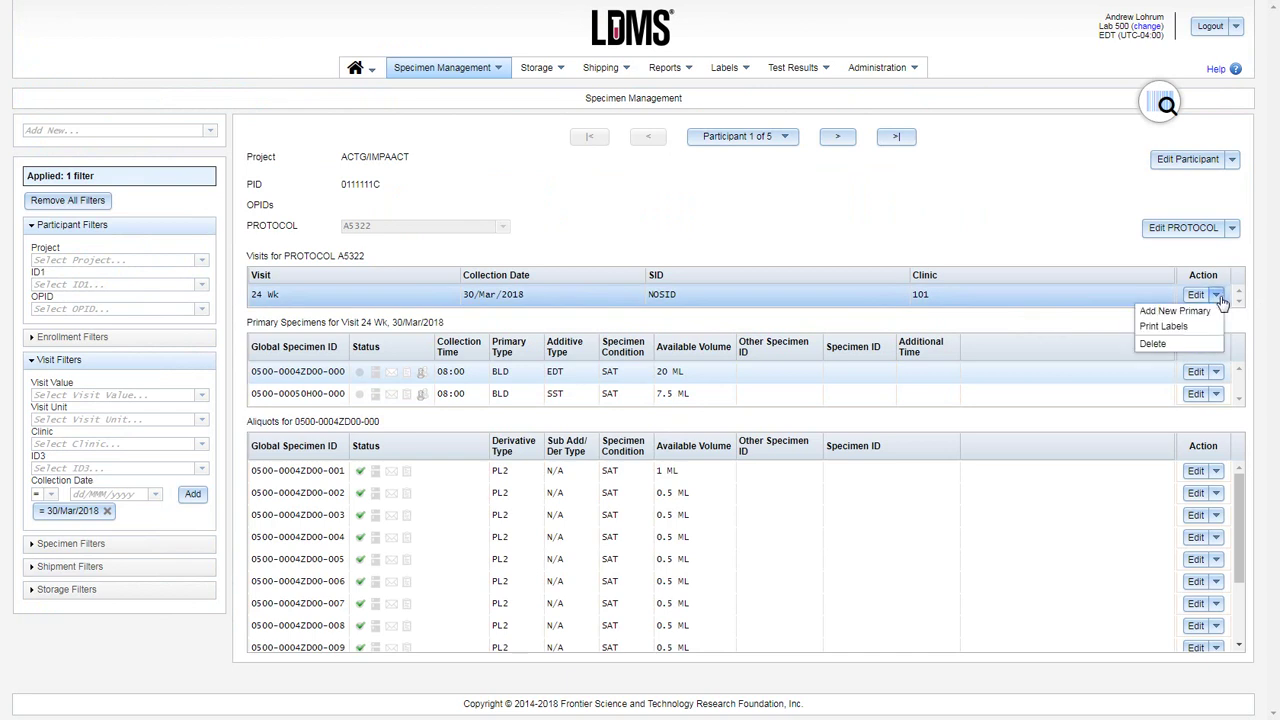
pyautogui.click(1165, 327)
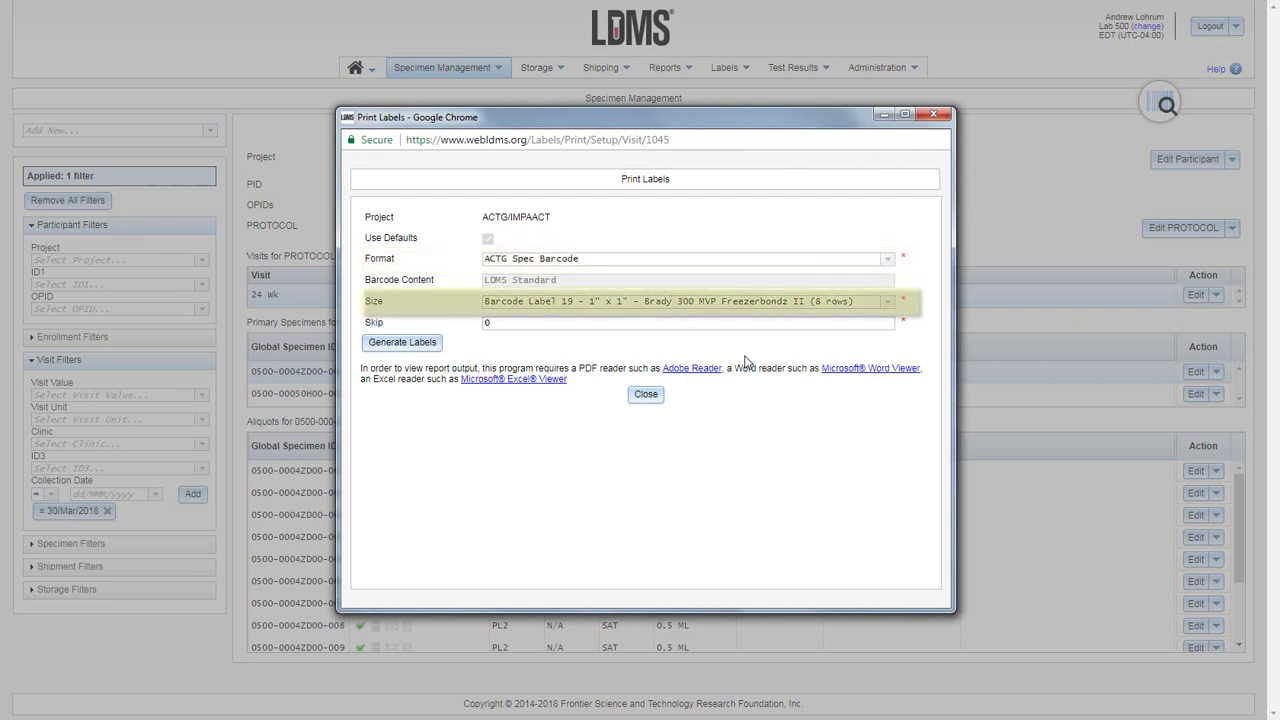
pyautogui.click(421, 344)
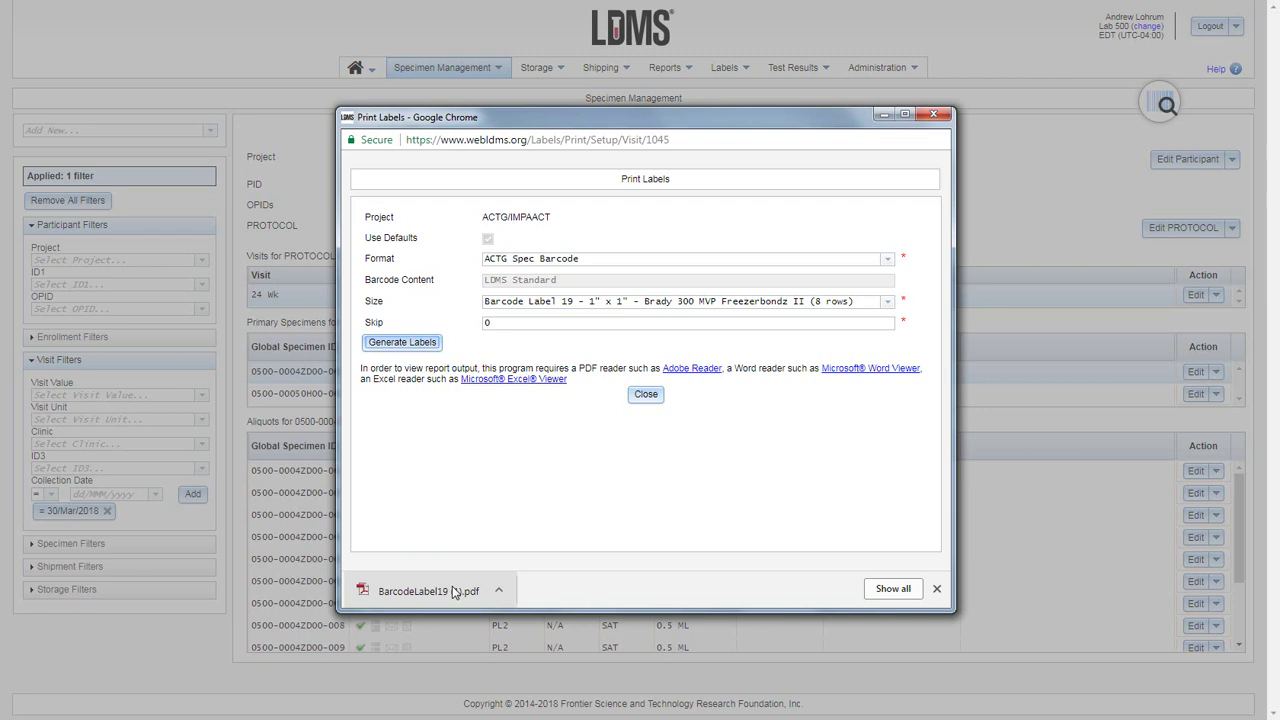
pyautogui.click(935, 116)
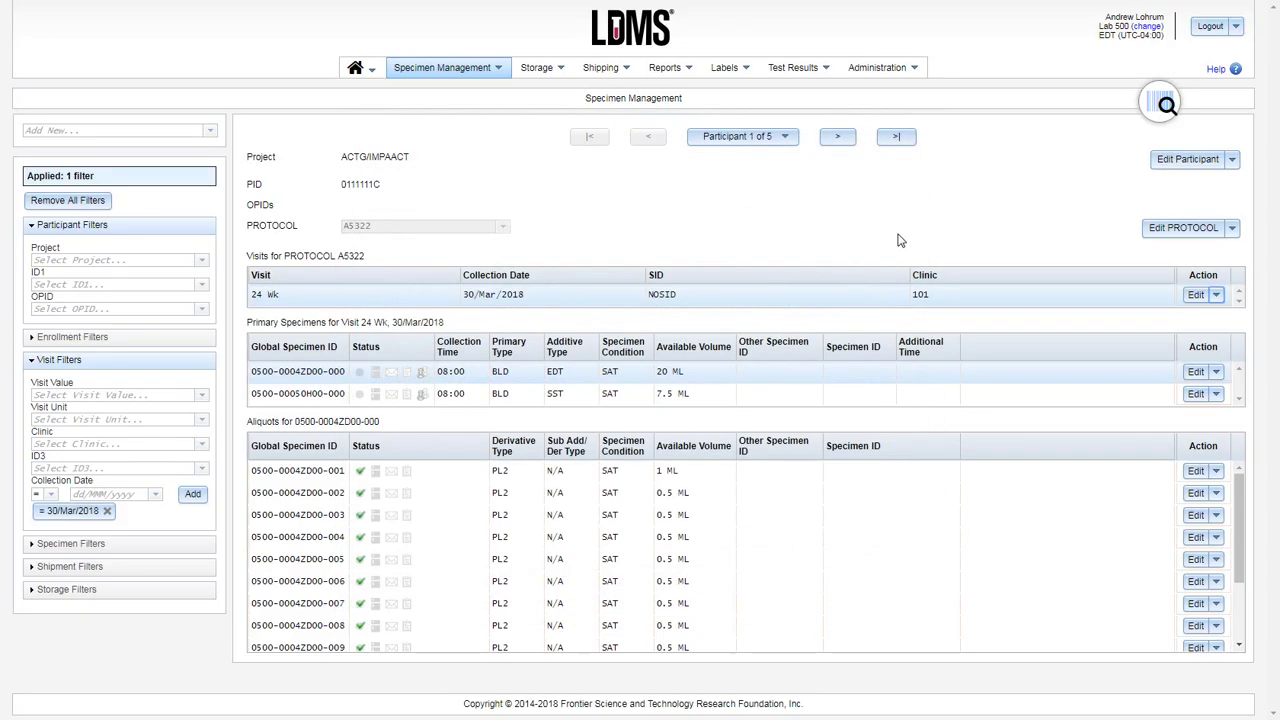
# Step: Go to the next participant in the filtered results
pyautogui.click(841, 139)
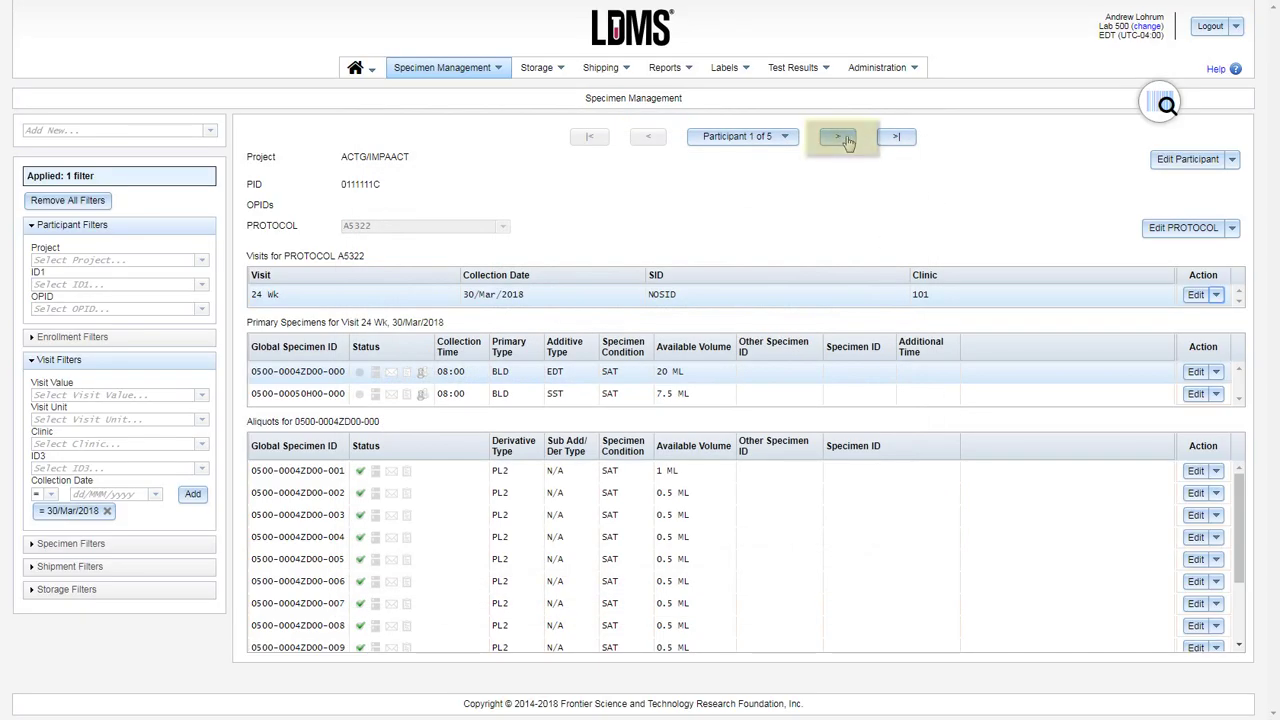
pyautogui.click(843, 141)
pyautogui.click(843, 141)
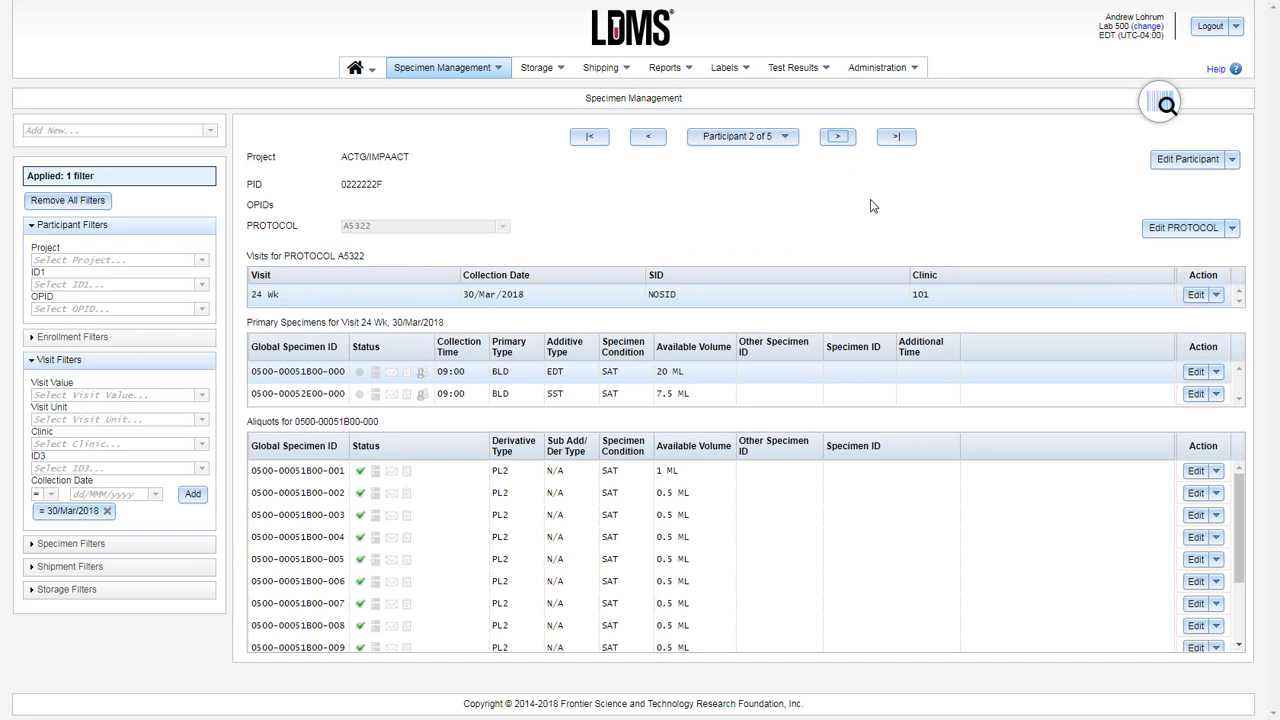
# Step: Open the Print Labels page and expand the visit and specimen filters to review the available criteria
pyautogui.click(733, 70)
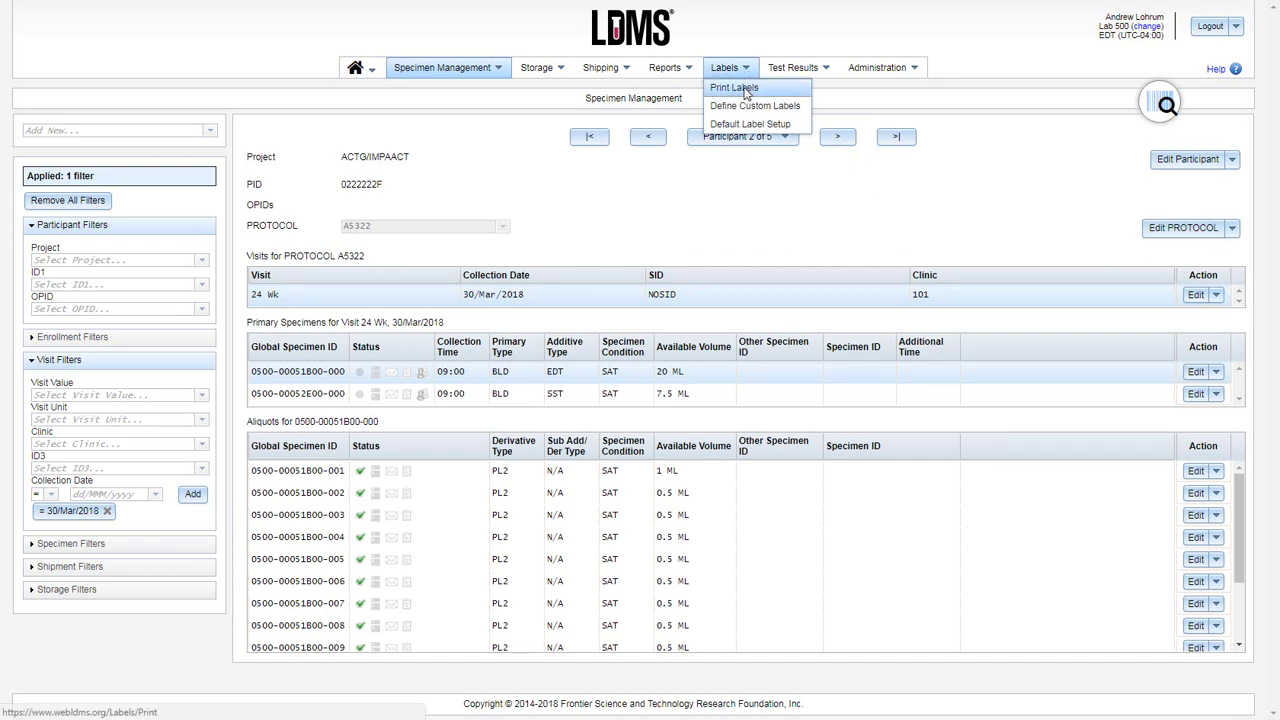
pyautogui.click(744, 90)
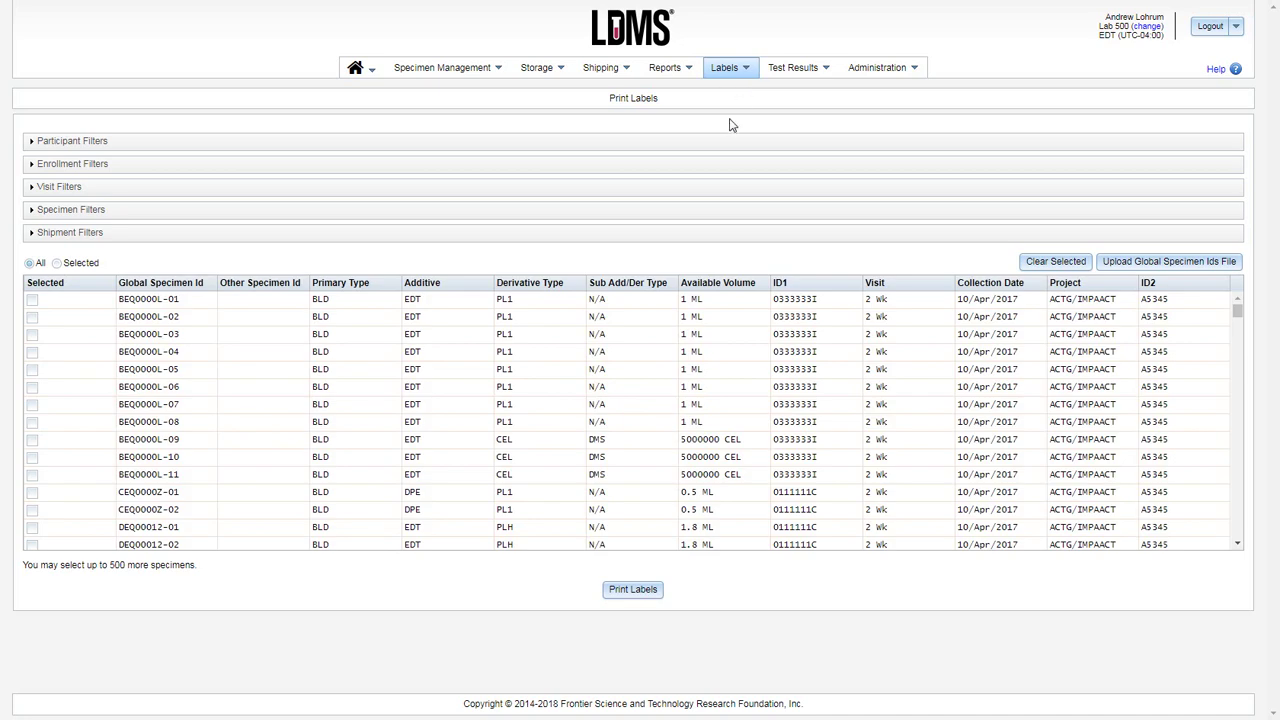
pyautogui.click(658, 192)
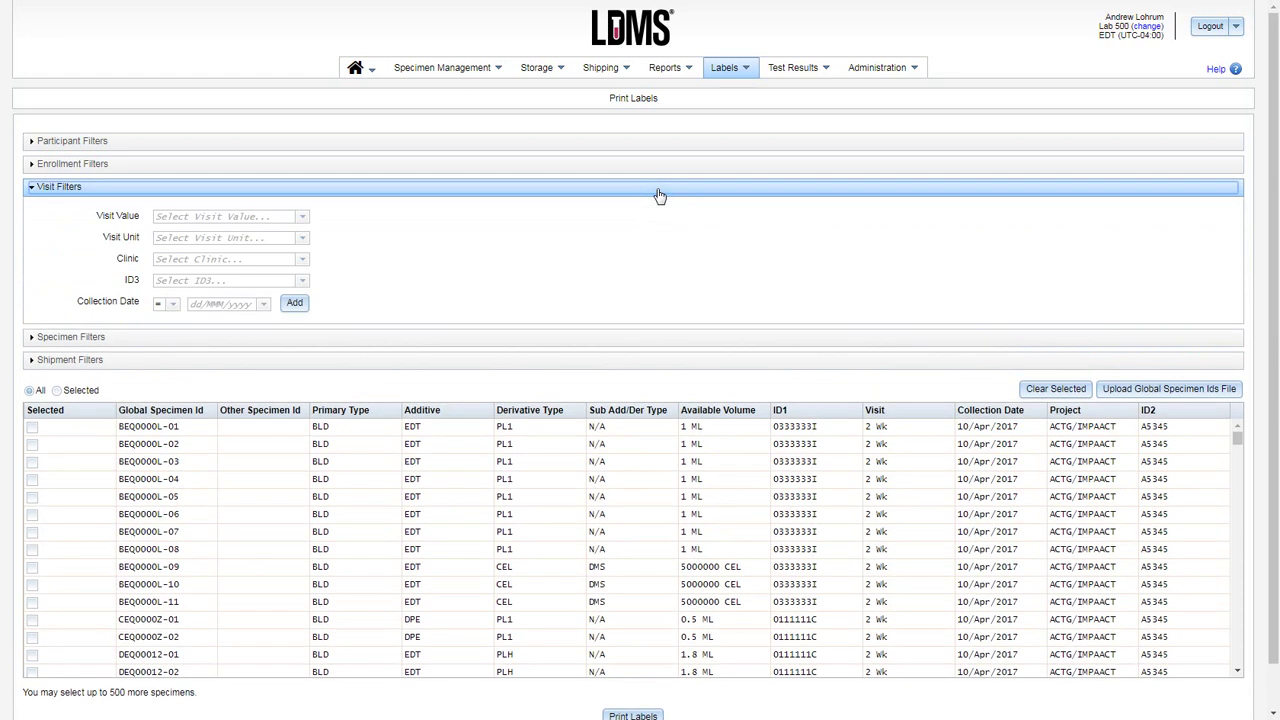
pyautogui.click(514, 338)
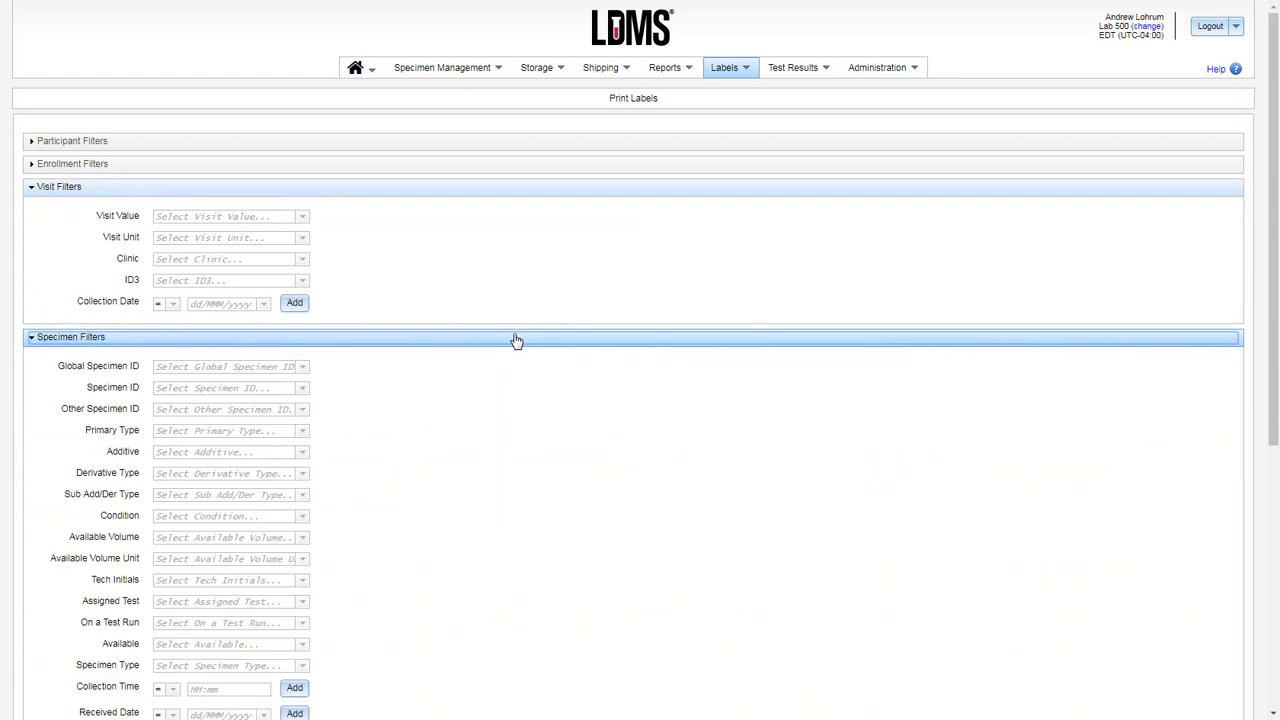
pyautogui.scroll(-1, 516, 472)
pyautogui.scroll(-3, 514, 468)
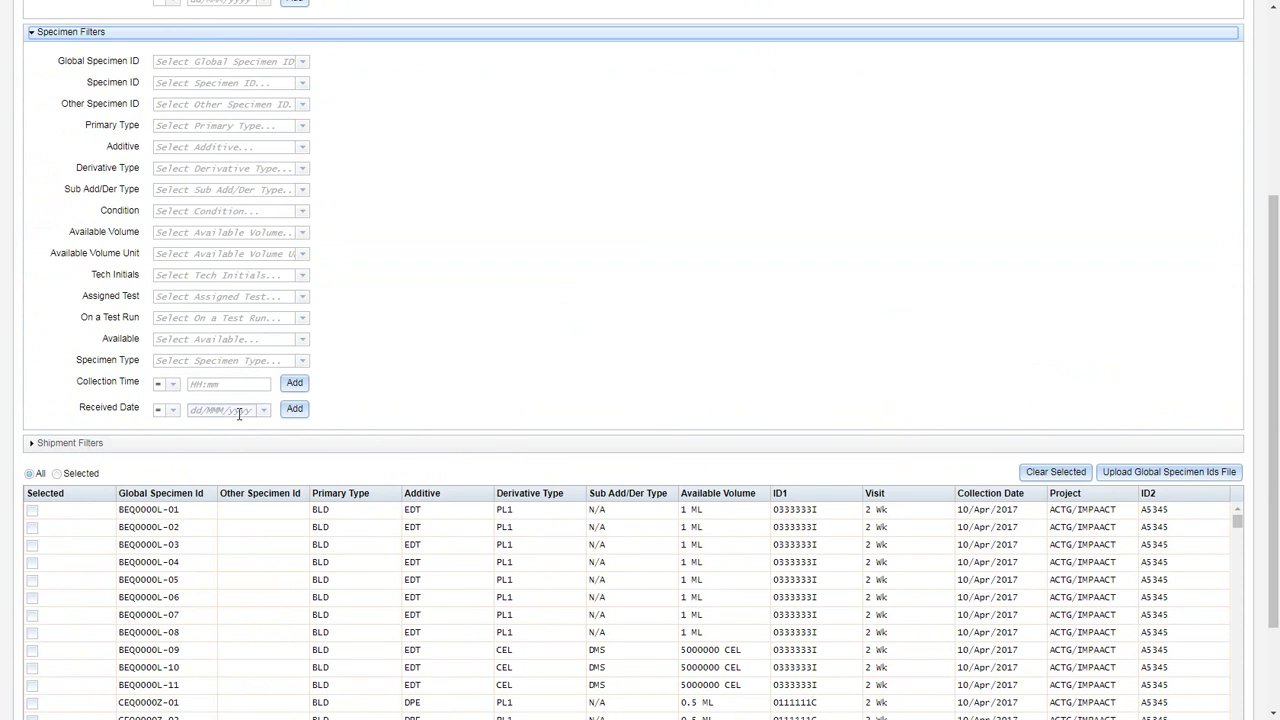
pyautogui.scroll(3, 403, 408)
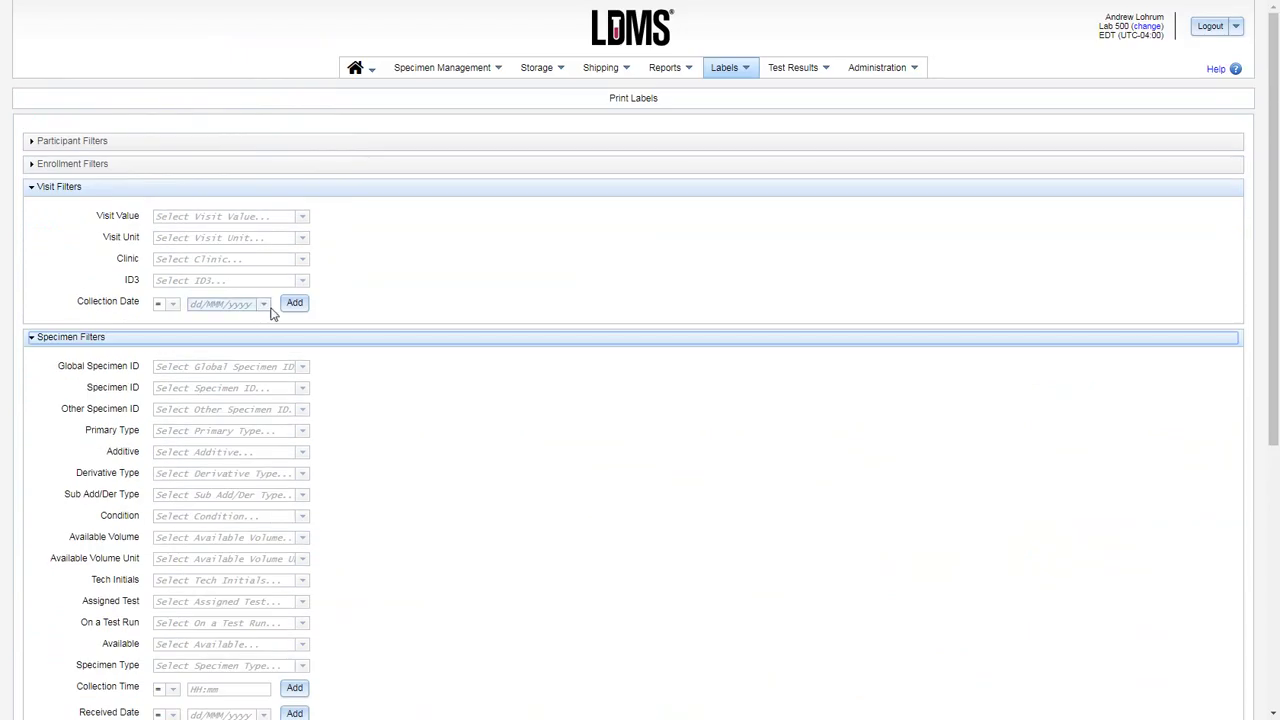
# Step: Add a visit filter for specimens with a collection date equal to 30/Mar/2018
pyautogui.click(264, 305)
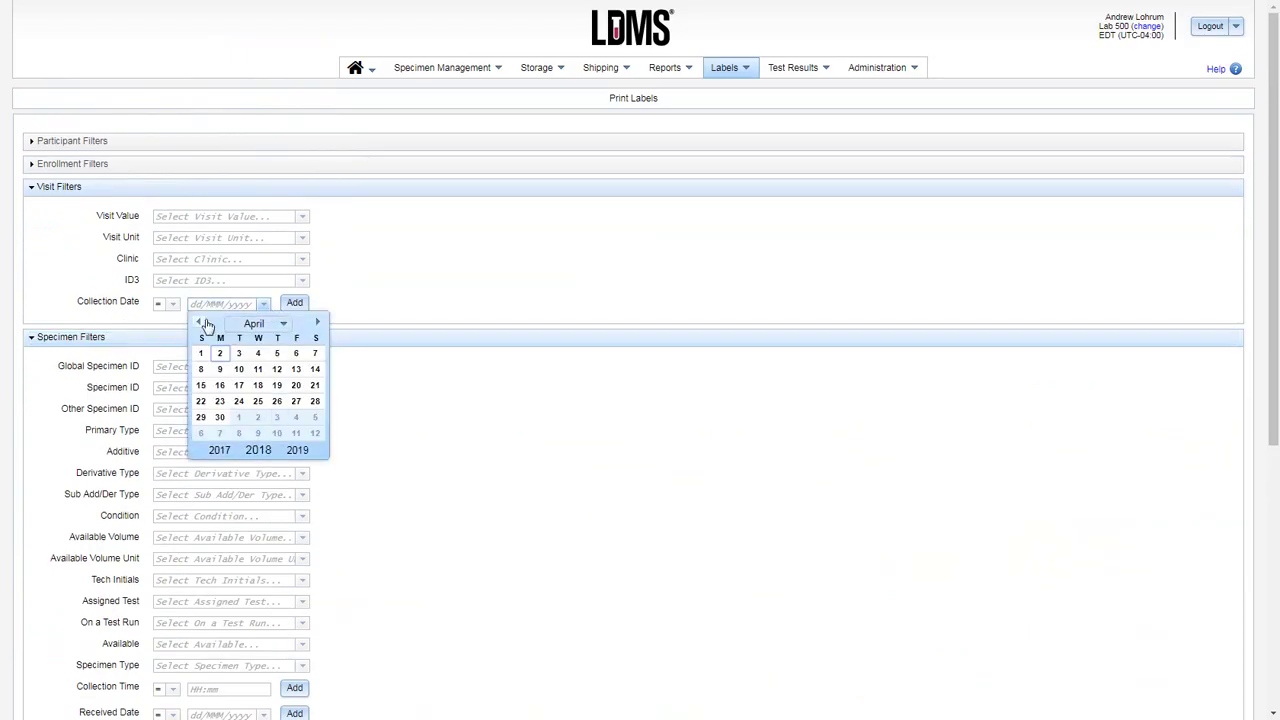
pyautogui.click(201, 323)
pyautogui.click(296, 417)
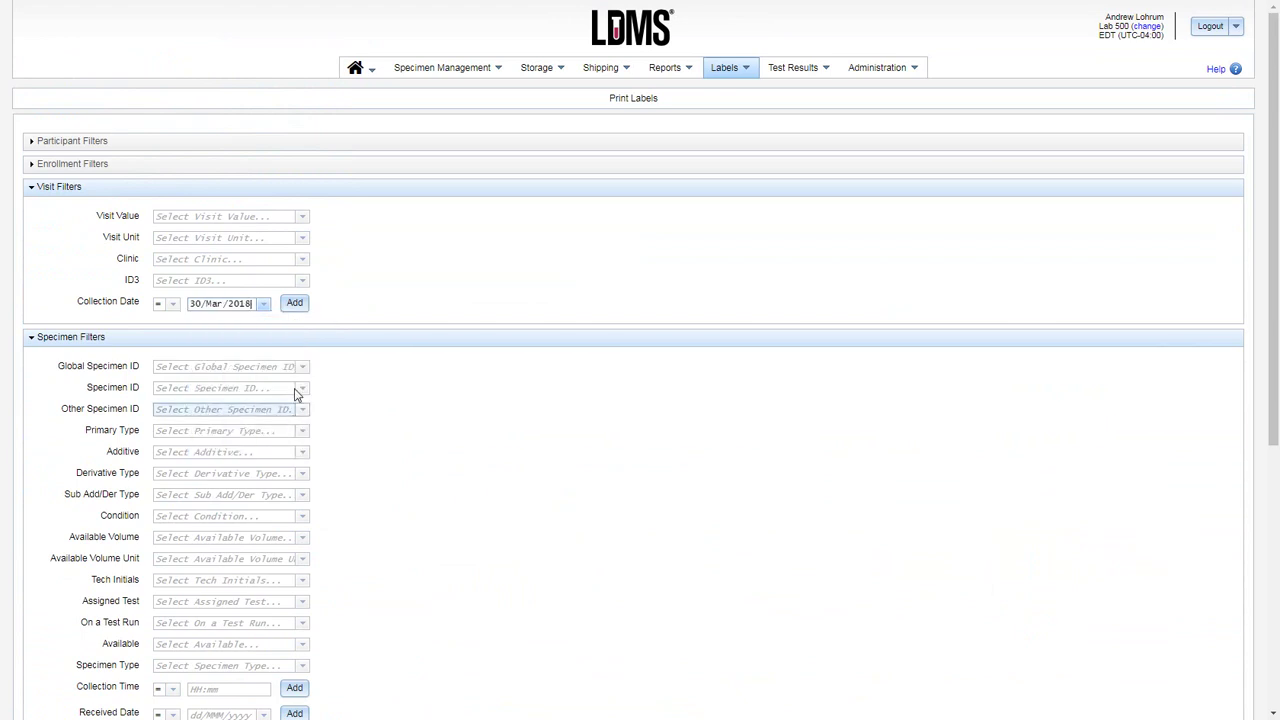
pyautogui.click(296, 306)
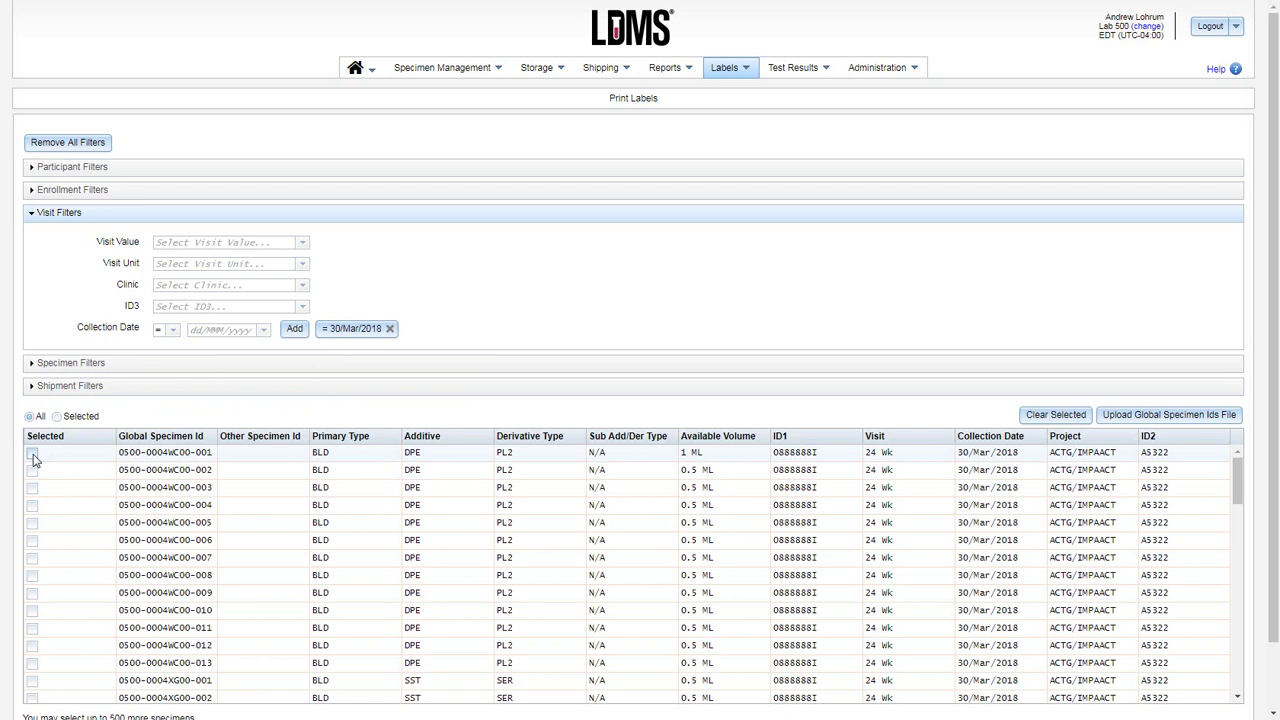
# Step: Select all filtered specimens from 0500-0004WC00-001 through 0500-00054J00-005, then view their label printing setup and close it without generating labels
pyautogui.click(33, 454)
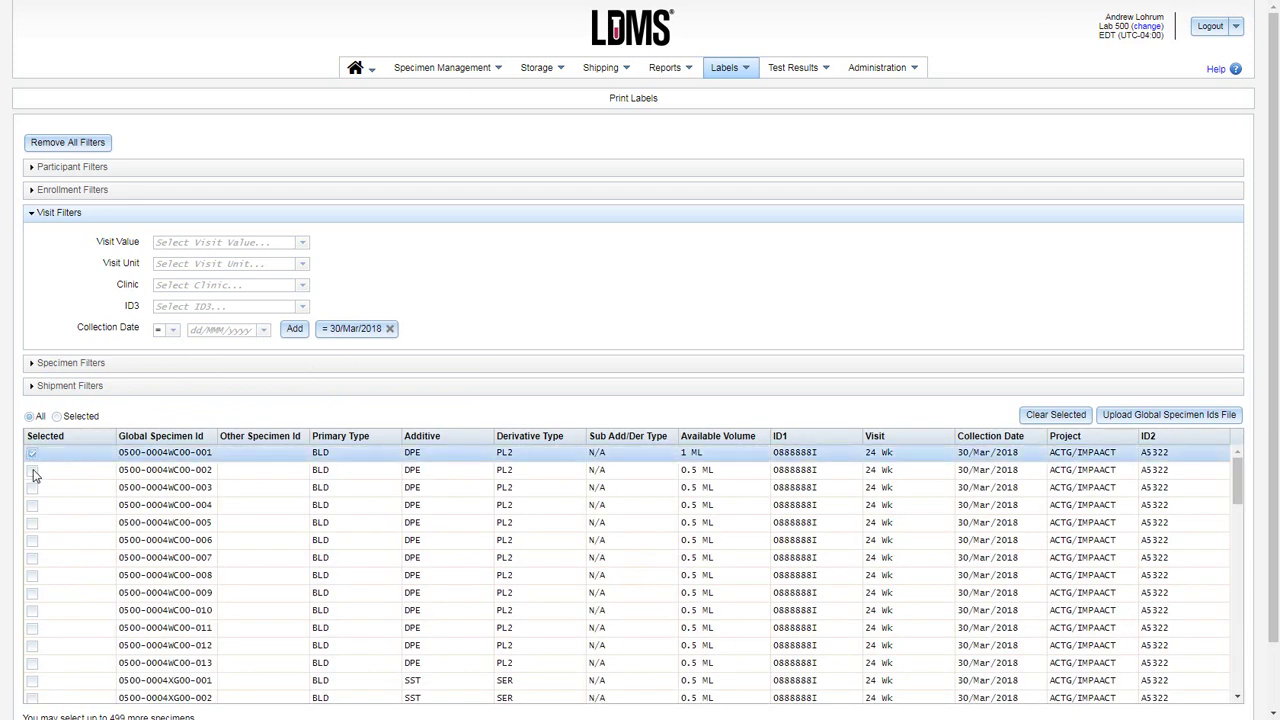
pyautogui.scroll(-10, 57, 503)
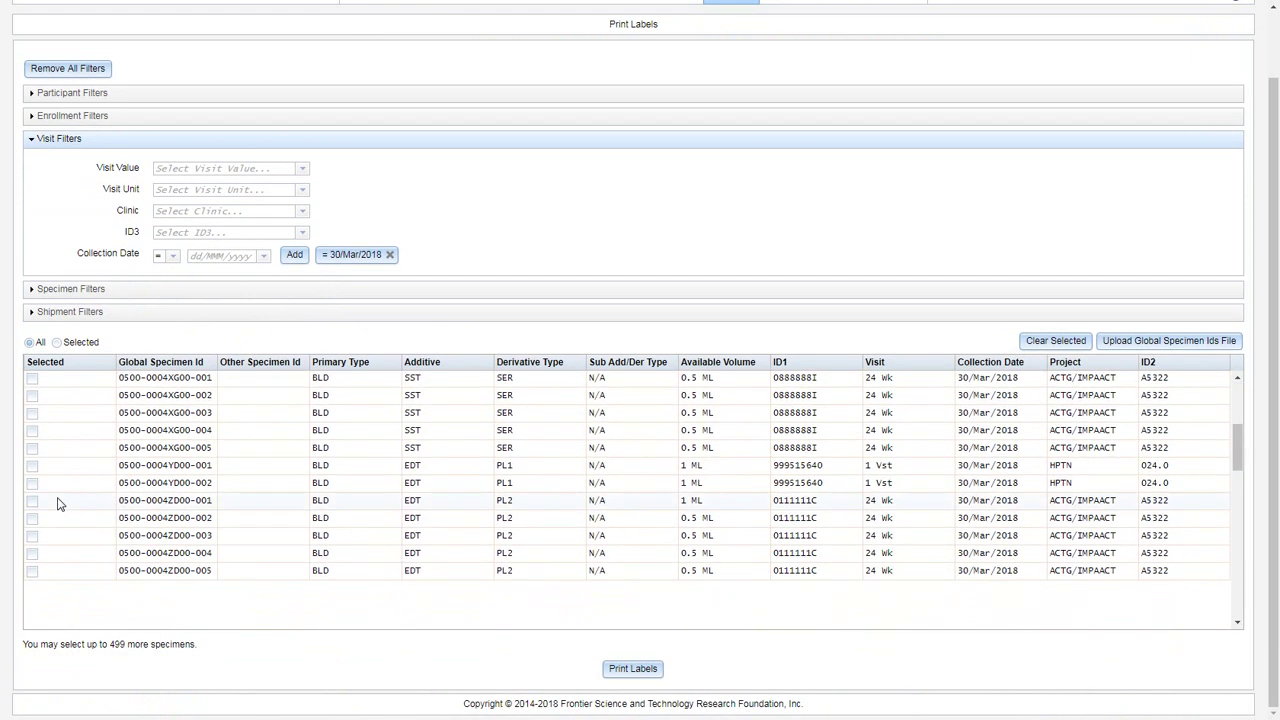
pyautogui.scroll(-5, 57, 503)
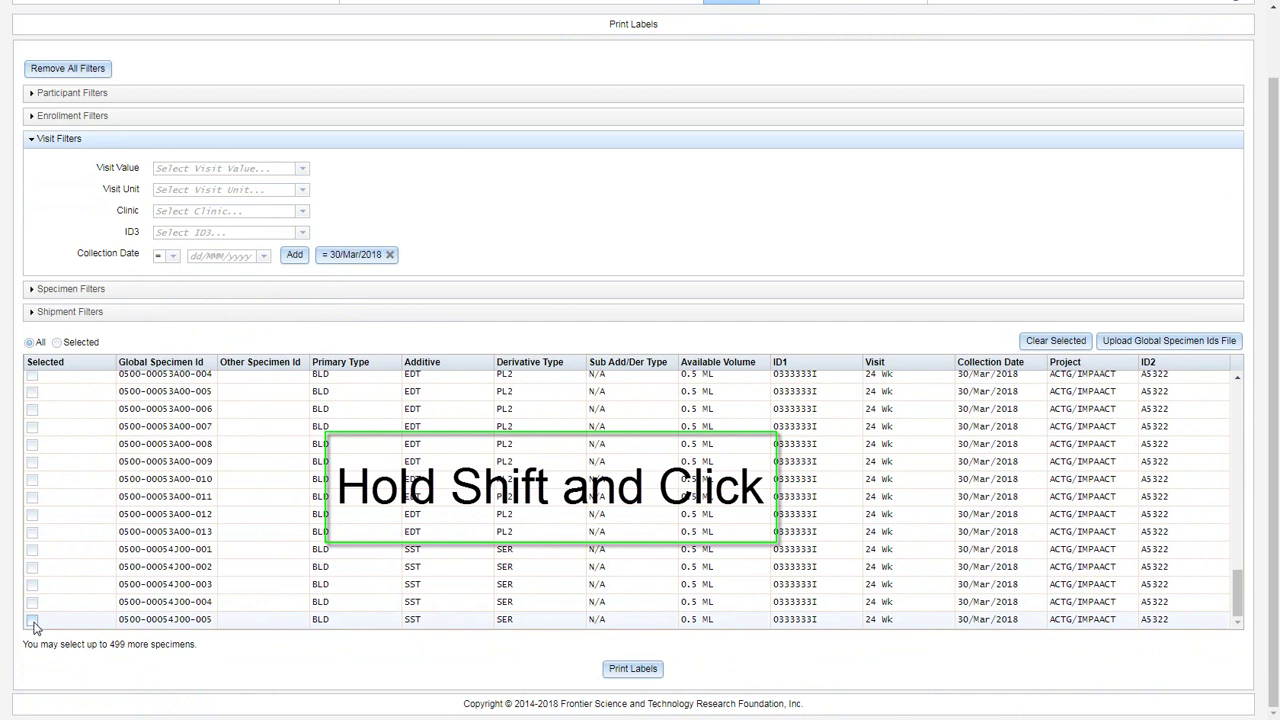
pyautogui.keyDown('shift'); pyautogui.click(32, 620); pyautogui.keyUp('shift')
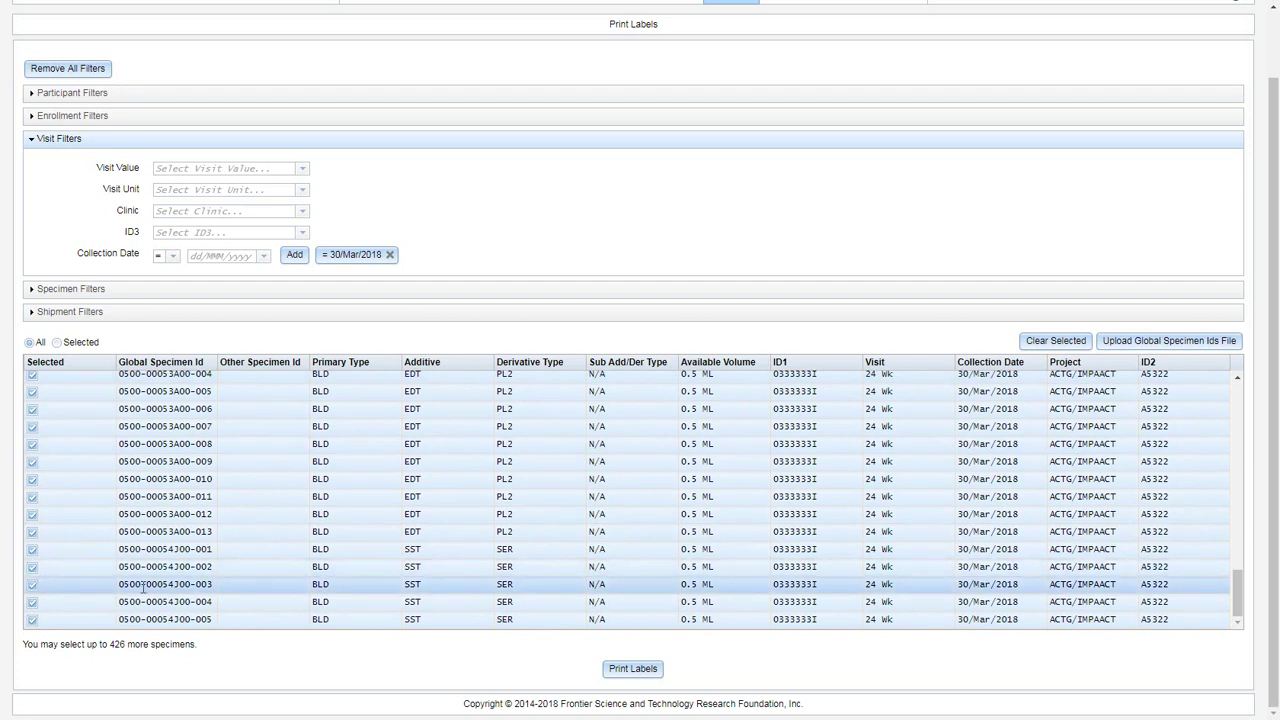
pyautogui.click(640, 672)
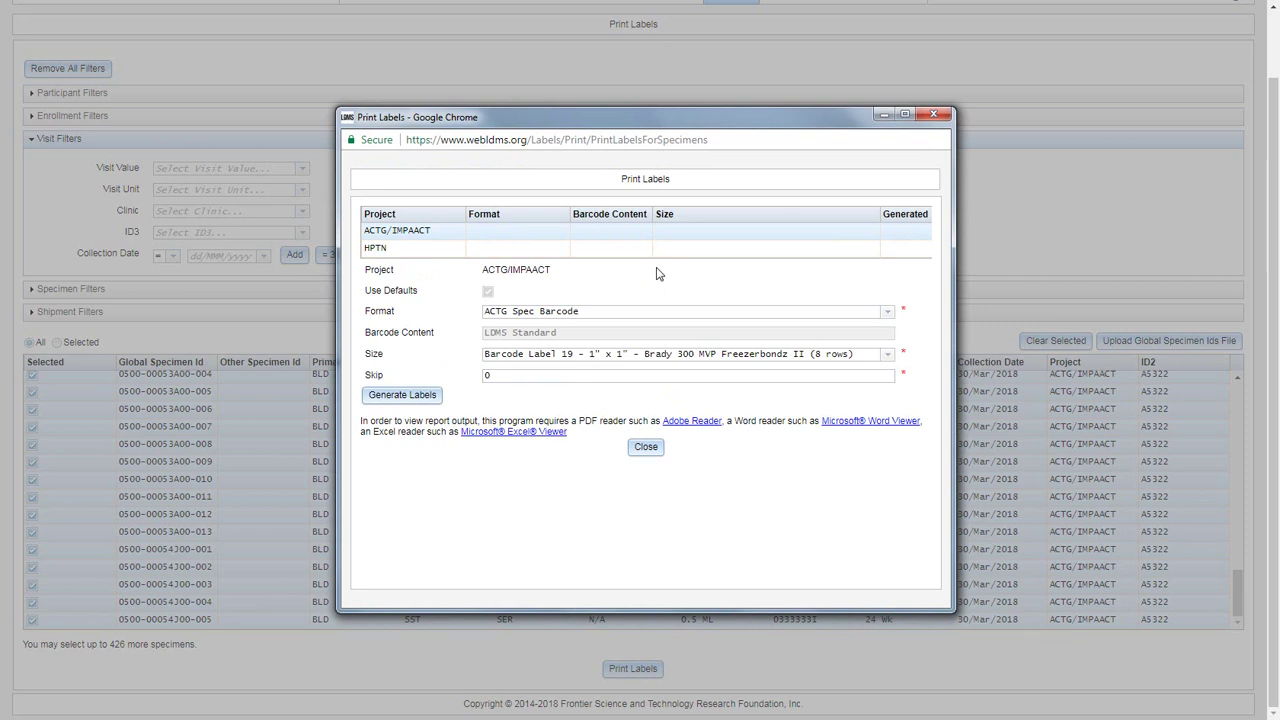
pyautogui.click(646, 447)
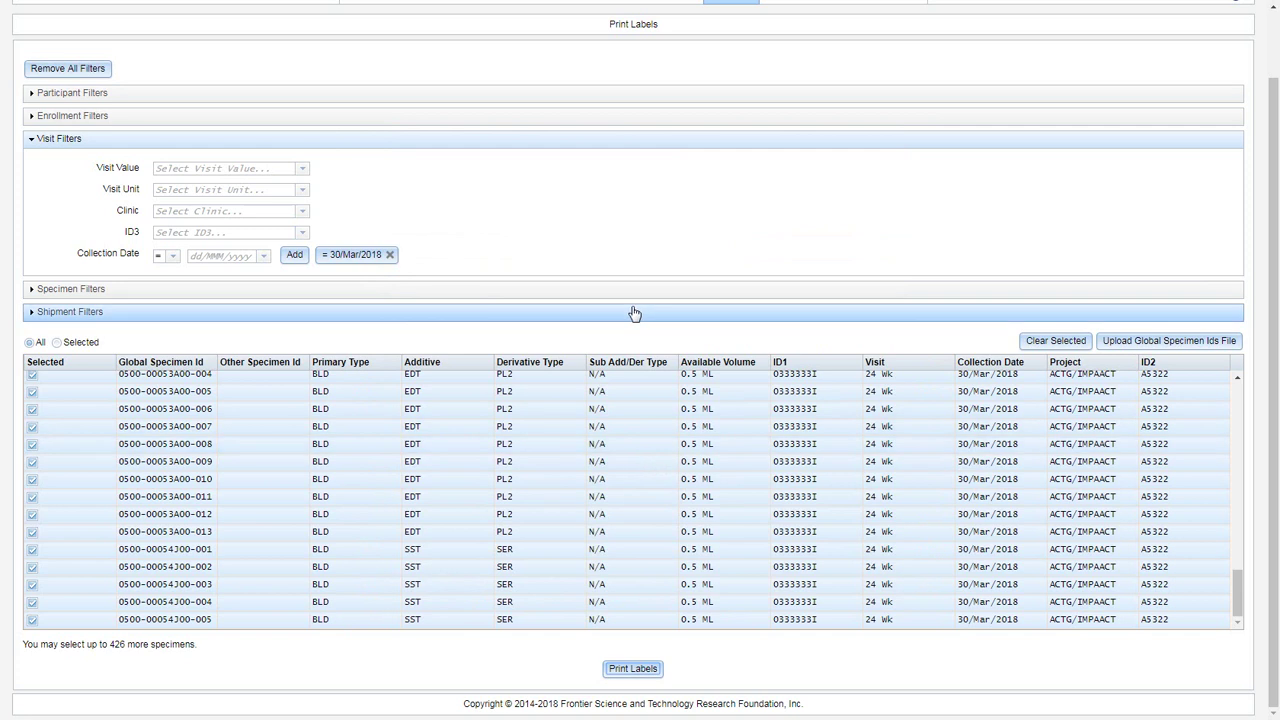